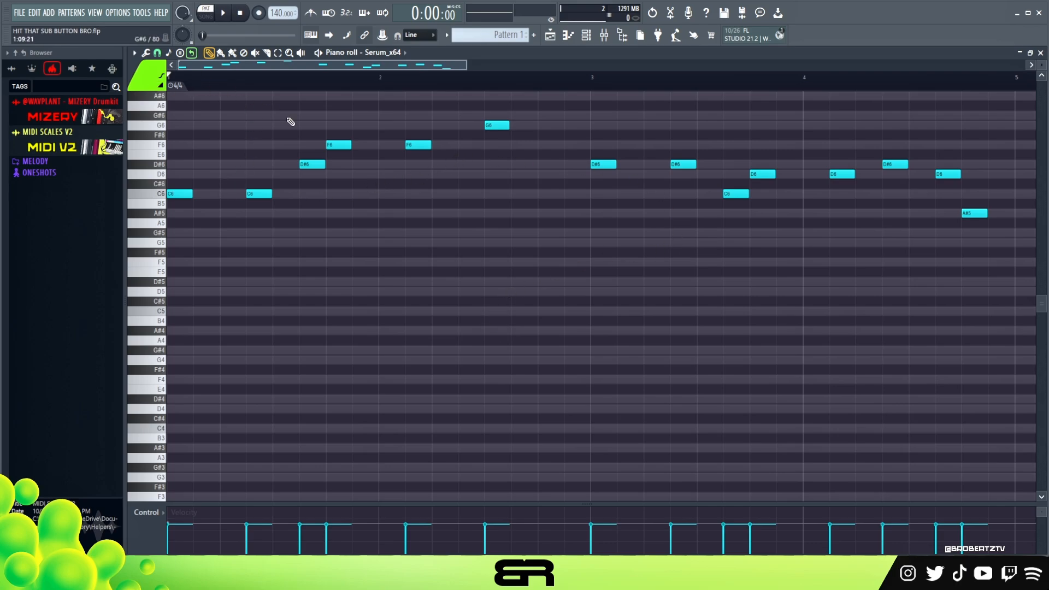
# Play the existing melody to listen to it, then stop playback
pyautogui.press('space')
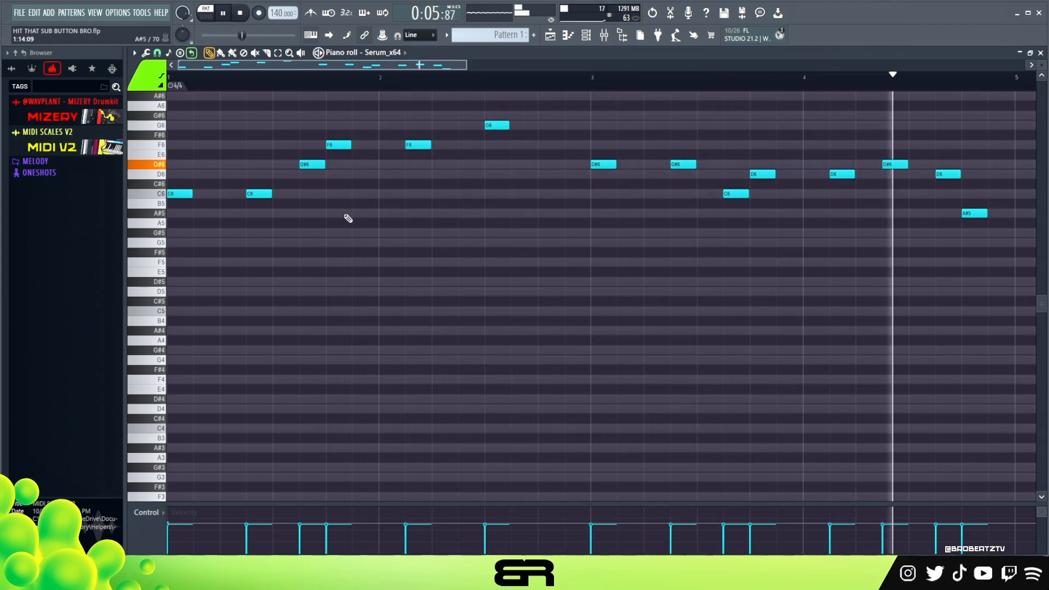
pyautogui.press('space')
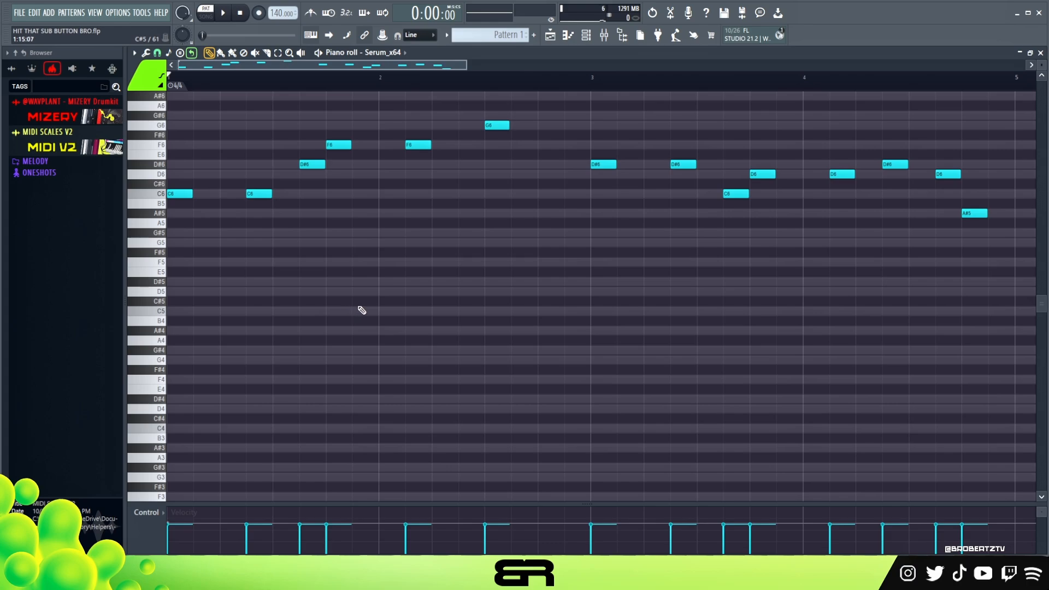
# Add six consecutive notes from bar 2 below the melody: C5, D5, D#5, C5, D5 and D#5
pyautogui.click(383, 311)
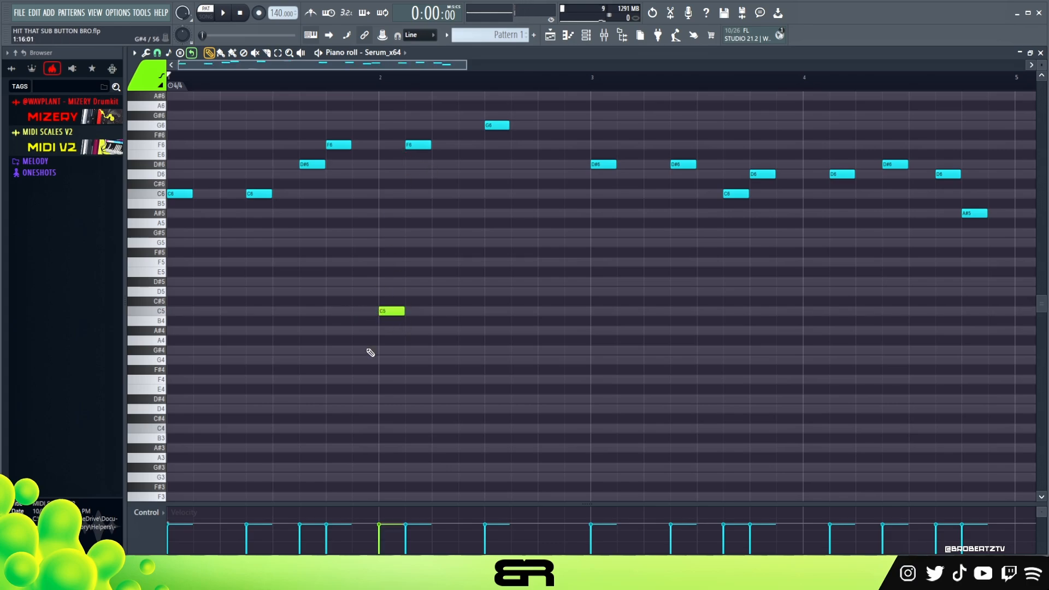
pyautogui.click(409, 291)
pyautogui.click(435, 281)
pyautogui.doubleClick(463, 311)
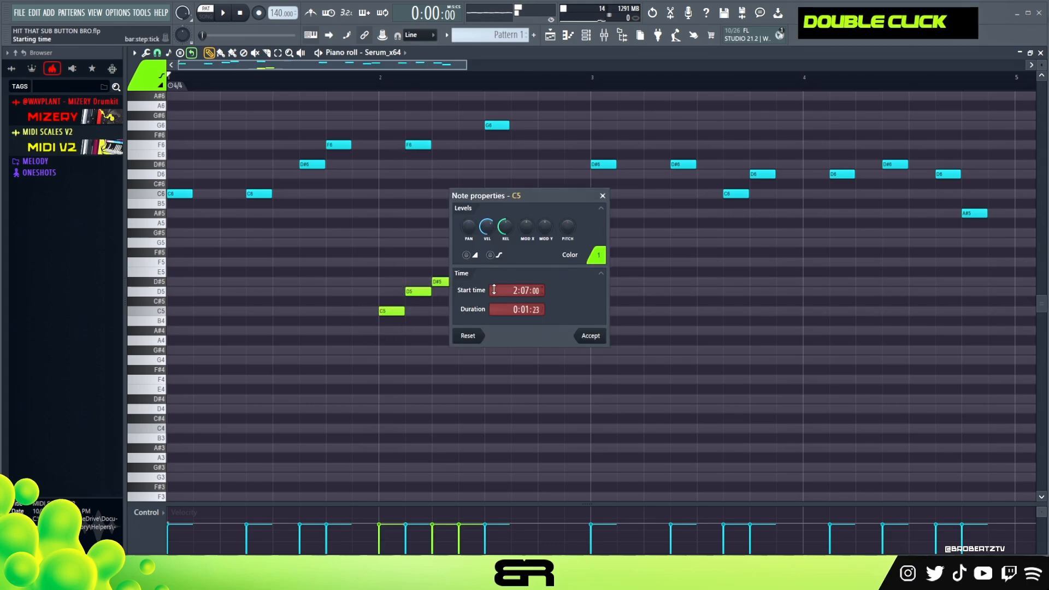
pyautogui.click(602, 195)
pyautogui.click(492, 291)
pyautogui.click(517, 282)
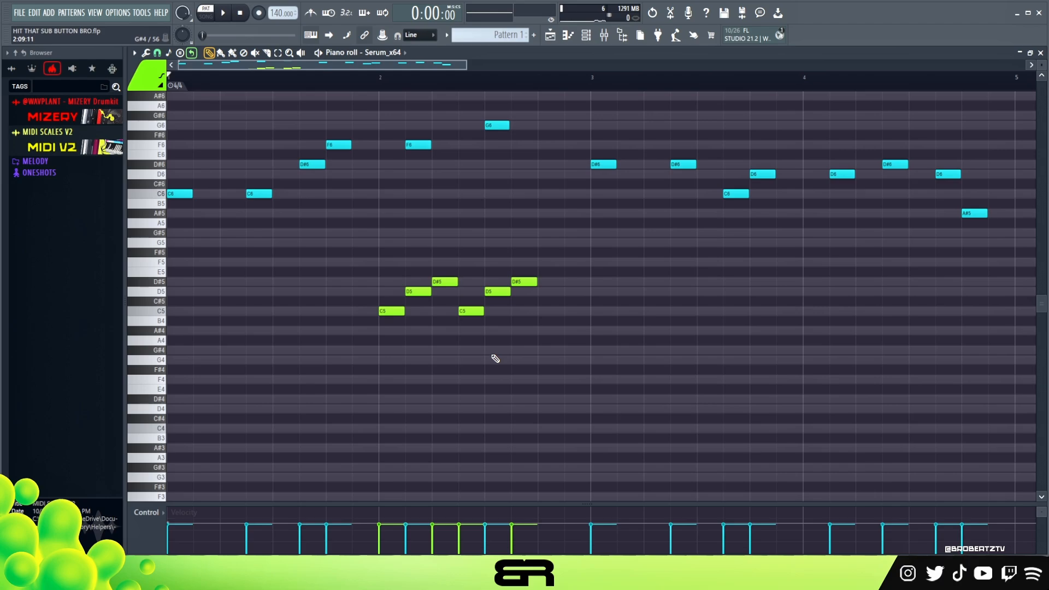
# Delete the six green C5, D5 and D#5 notes below the melody
pyautogui.keyDown('ctrl'); pyautogui.click(395, 309); pyautogui.keyUp('ctrl')
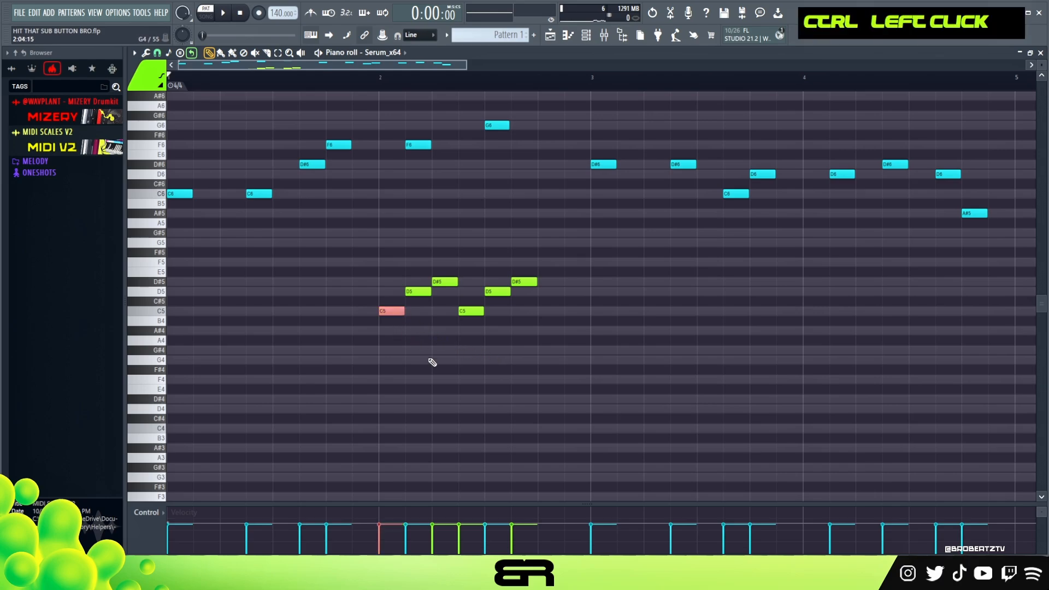
pyautogui.rightClick(438, 365)
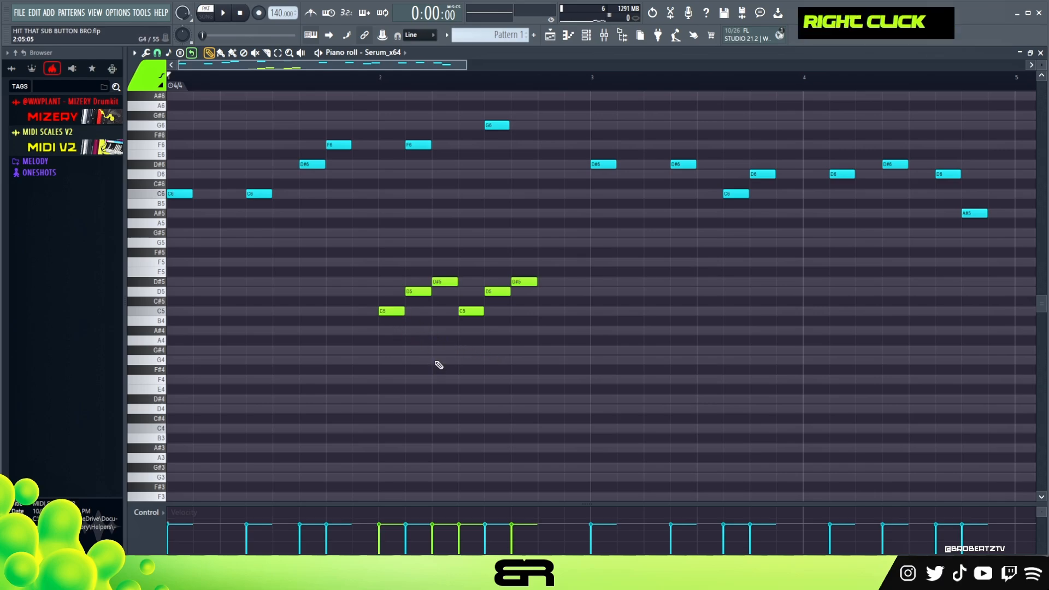
pyautogui.rightClick(528, 282)
pyautogui.rightClick(497, 291)
pyautogui.rightClick(471, 311)
pyautogui.rightClick(445, 281)
pyautogui.rightClick(418, 291)
pyautogui.rightClick(392, 311)
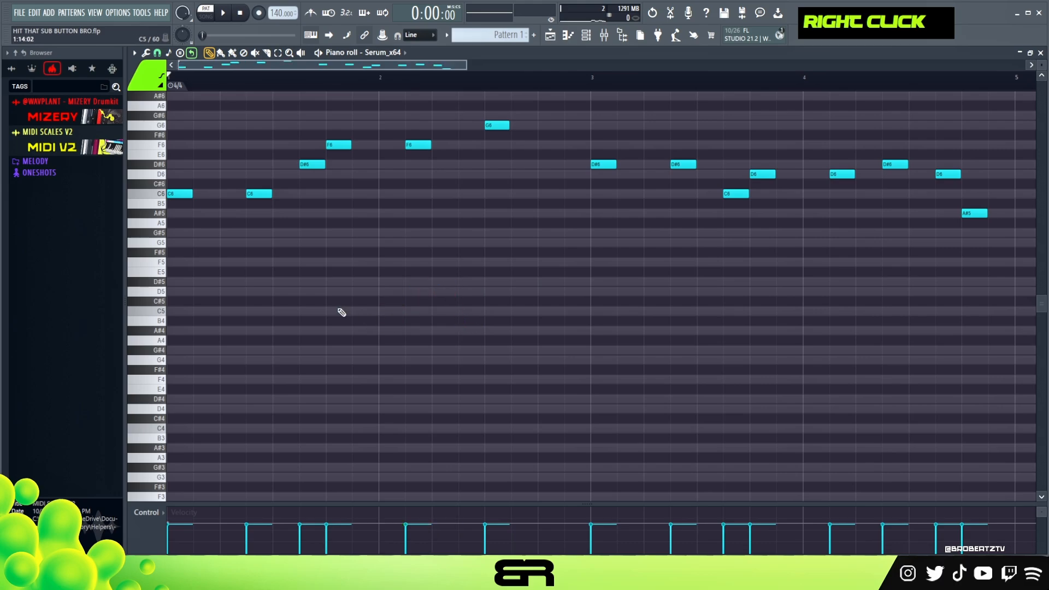
# Copy the first C6 melody note one octave down to C5 and recolour the copy with the green colour group
pyautogui.keyDown('ctrl'); pyautogui.click(175, 195); pyautogui.keyUp('ctrl')
pyautogui.keyDown('shift'); pyautogui.click(174, 197); pyautogui.keyUp('shift')
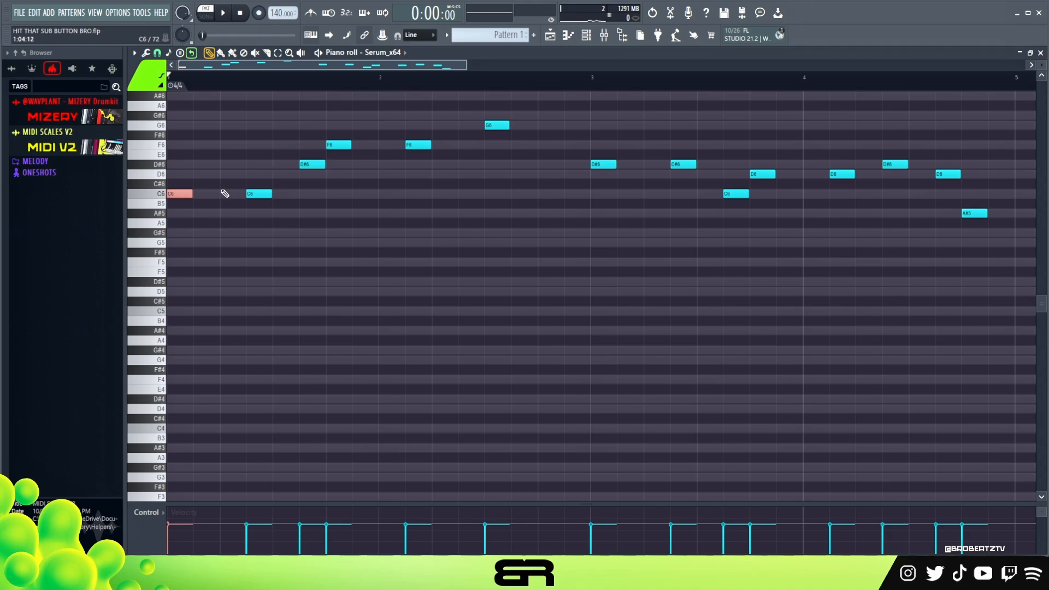
pyautogui.hotkey('ctrl', 'Down')
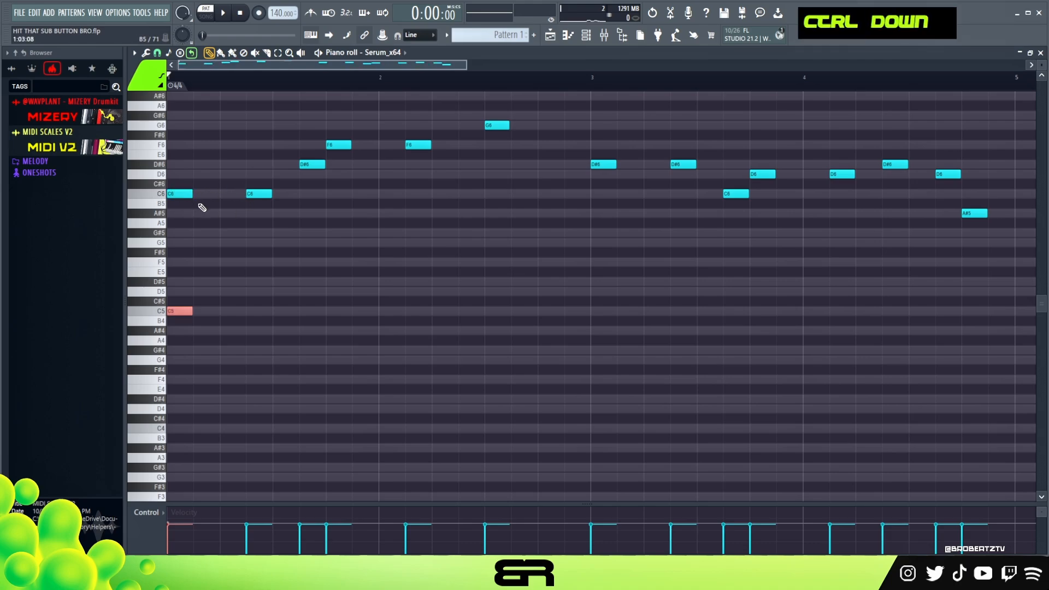
pyautogui.rightClick(288, 295)
pyautogui.keyDown('ctrl'); pyautogui.click(183, 311); pyautogui.keyUp('ctrl')
pyautogui.hotkey('alt', 'c')
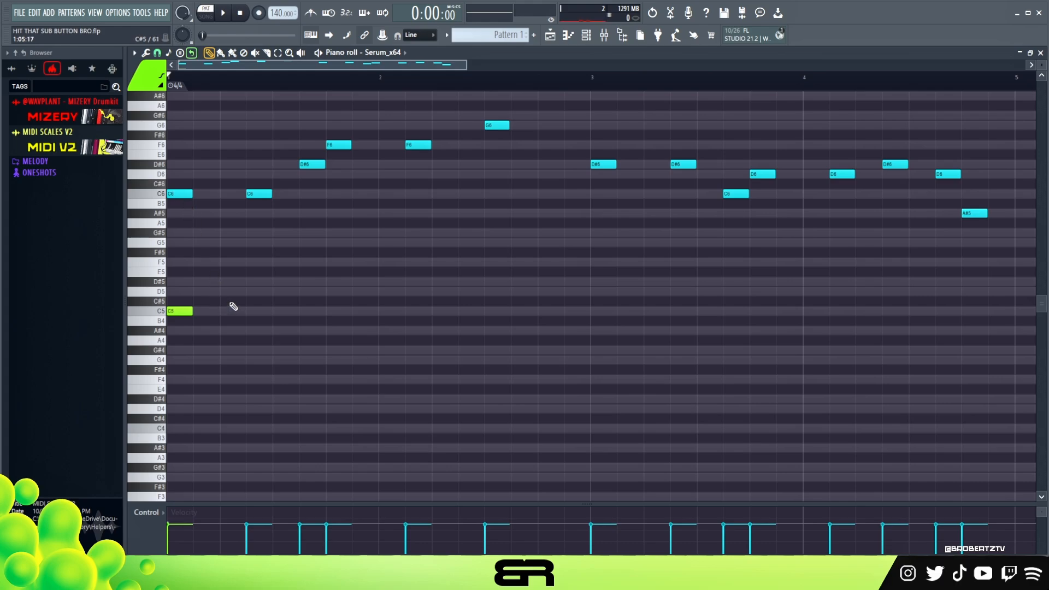
# Copy the C5 note to beat 3 of bar 5 and add C5 notes on beat 4 and at the start of bar 6
pyautogui.keyDown('ctrl'); pyautogui.click(181, 313); pyautogui.keyUp('ctrl')
pyautogui.moveTo(180, 313); pyautogui.dragTo(653, 328)
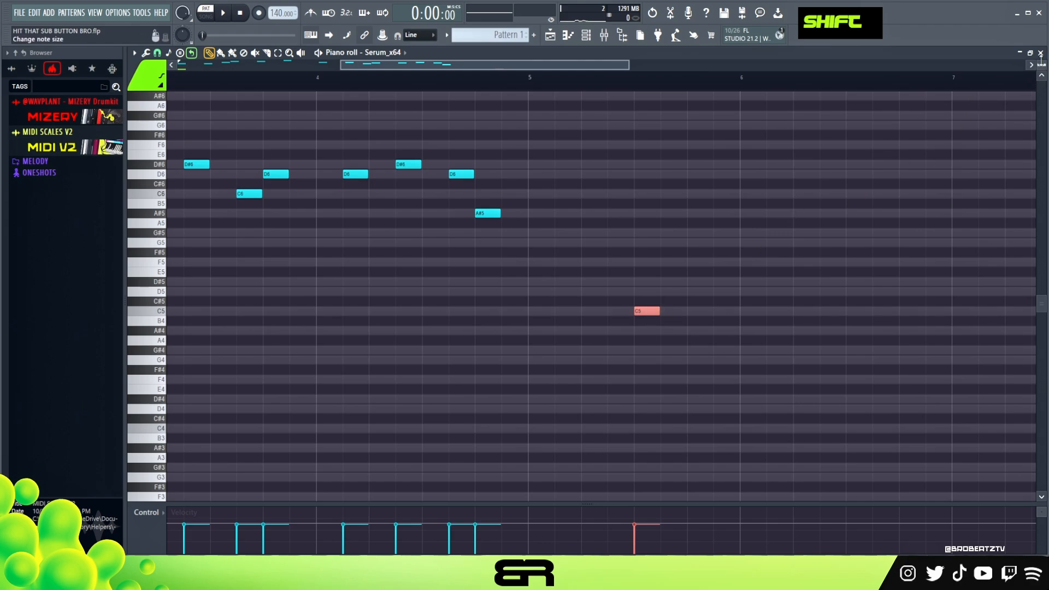
pyautogui.scroll(1, 979, 122)
pyautogui.rightClick(646, 321)
pyautogui.keyDown('ctrl'); pyautogui.click(645, 323); pyautogui.keyUp('ctrl')
pyautogui.hotkey('shift', '2')
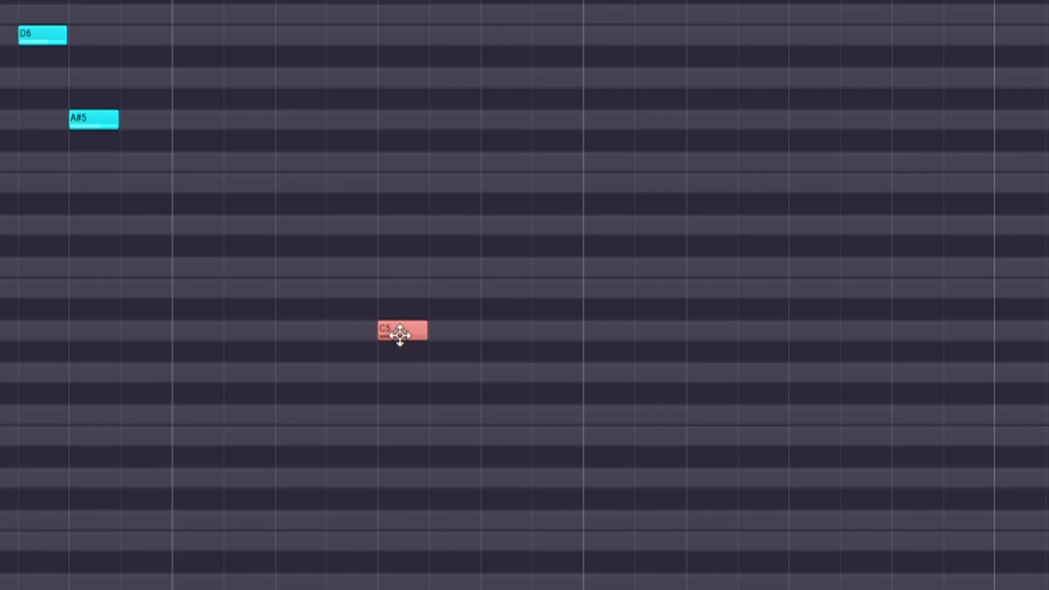
pyautogui.click(700, 330)
pyautogui.click(699, 321)
pyautogui.click(750, 322)
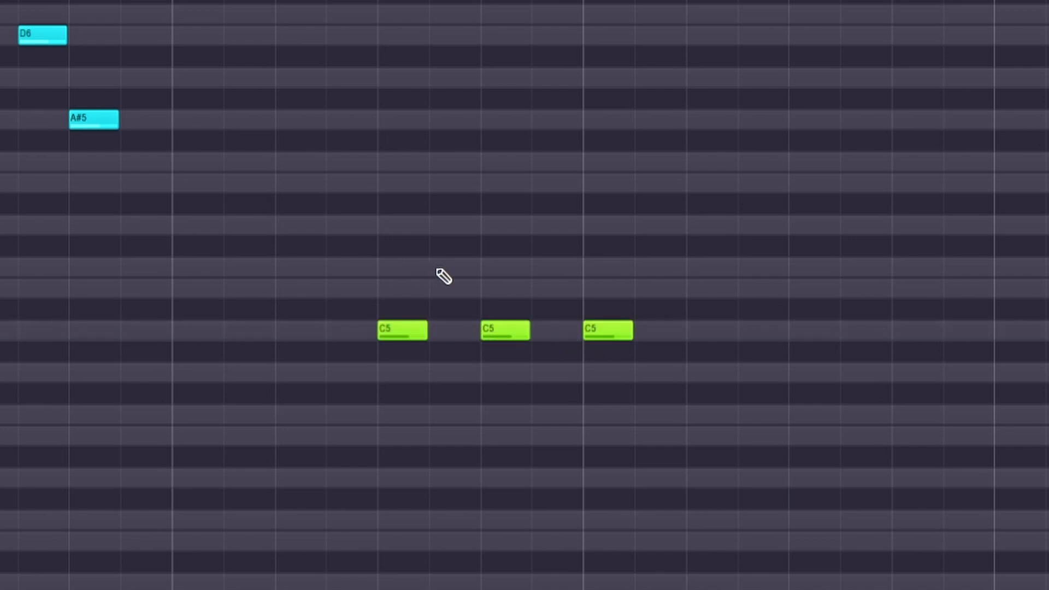
# Build yellow-note triads around the three C5 notes: D#5 and G5, D#5 and G#4, and G#4 and F4
pyautogui.click(386, 267)
pyautogui.click(389, 183)
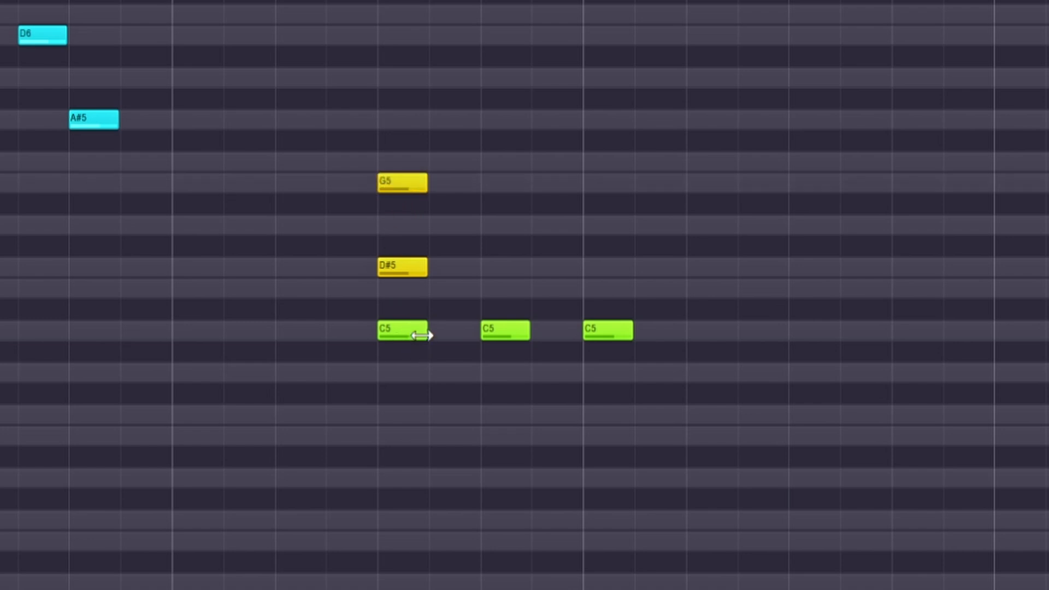
pyautogui.click(511, 270)
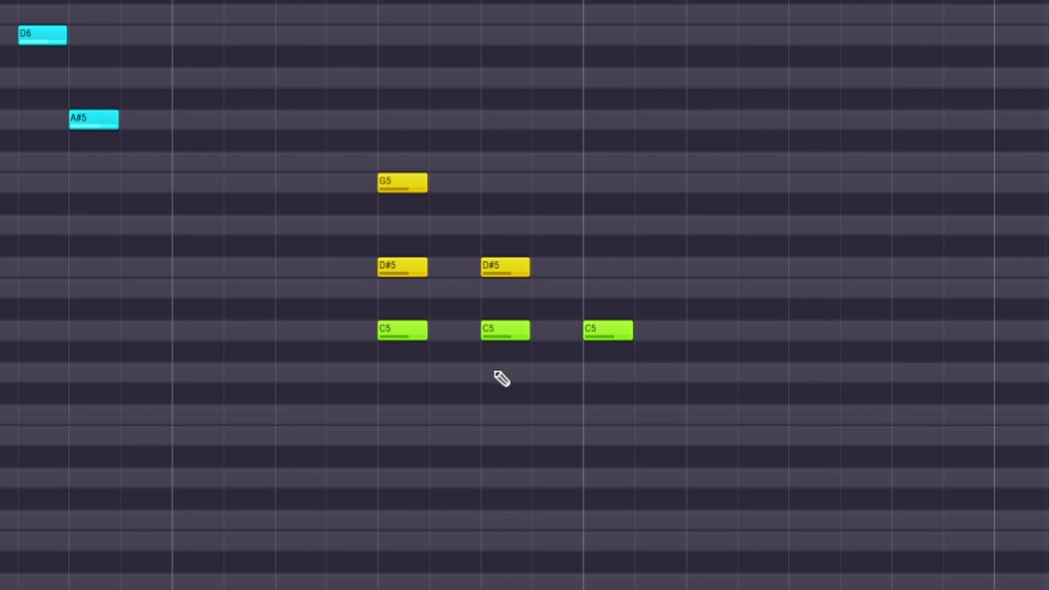
pyautogui.click(491, 418)
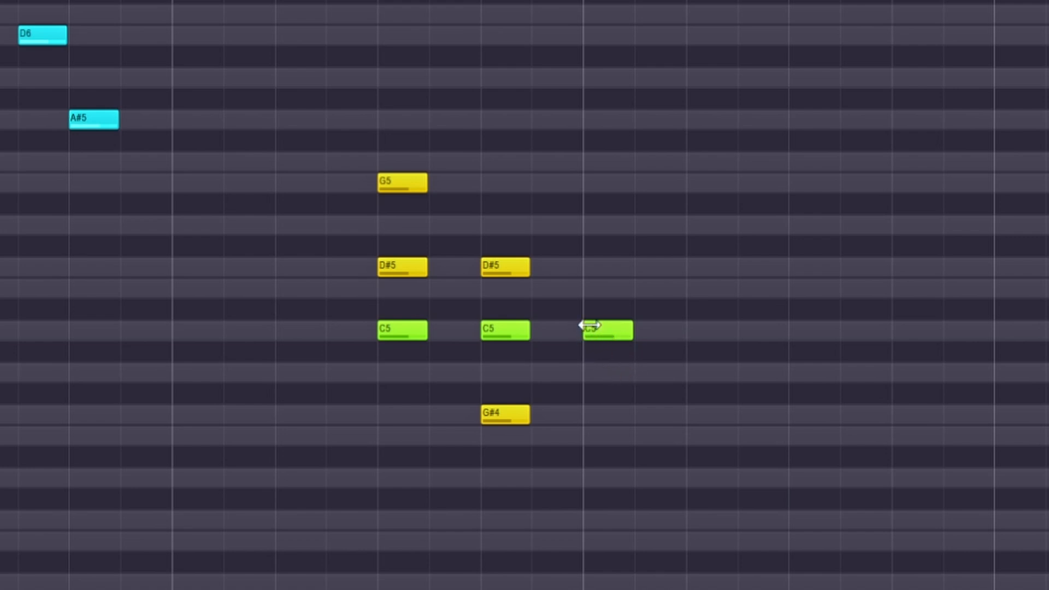
pyautogui.click(601, 418)
pyautogui.click(596, 481)
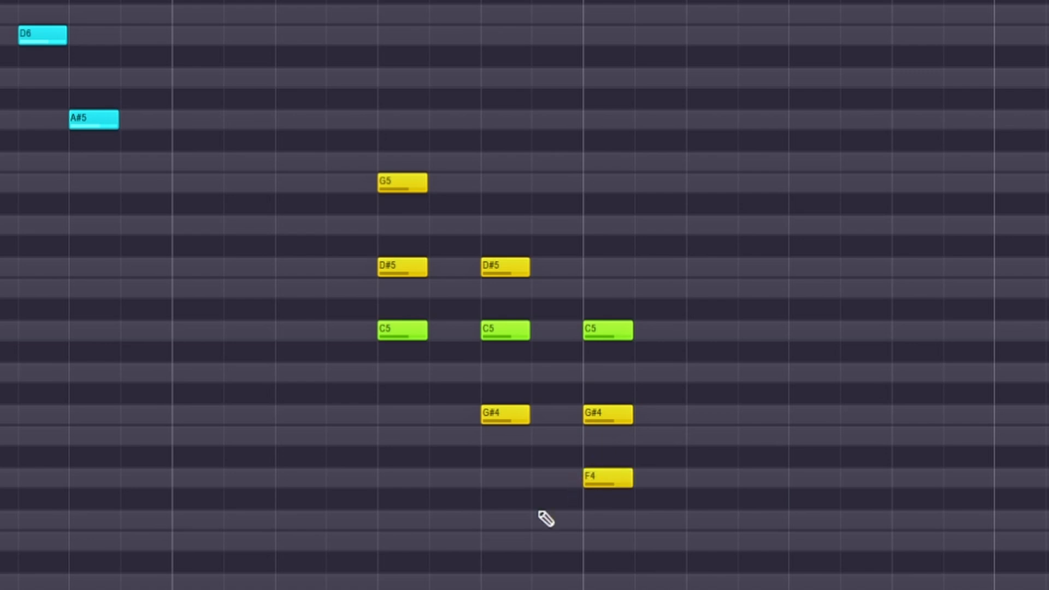
# Point out the three triads' notes, then select all three chords and move them one beat earlier
pyautogui.keyDown('alt'); pyautogui.rightClick(397, 298); pyautogui.keyUp('alt')
pyautogui.keyDown('alt'); pyautogui.rightClick(494, 321); pyautogui.keyUp('alt')
pyautogui.keyDown('alt'); pyautogui.rightClick(608, 368); pyautogui.keyUp('alt')
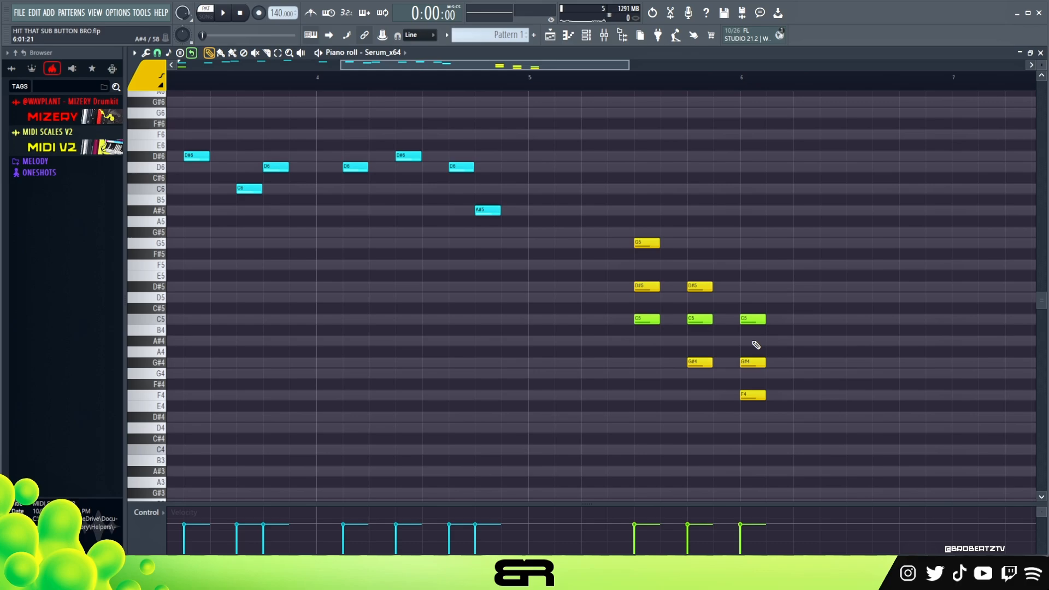
pyautogui.moveTo(550, 193); pyautogui.dragTo(771, 405)
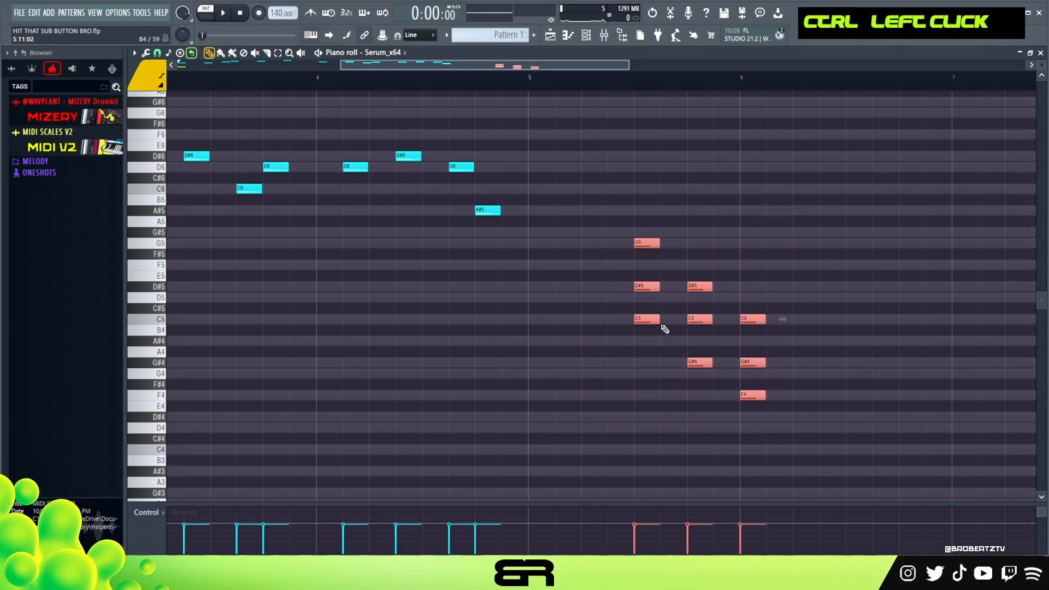
pyautogui.moveTo(661, 320); pyautogui.dragTo(609, 317)
pyautogui.rightClick(791, 313)
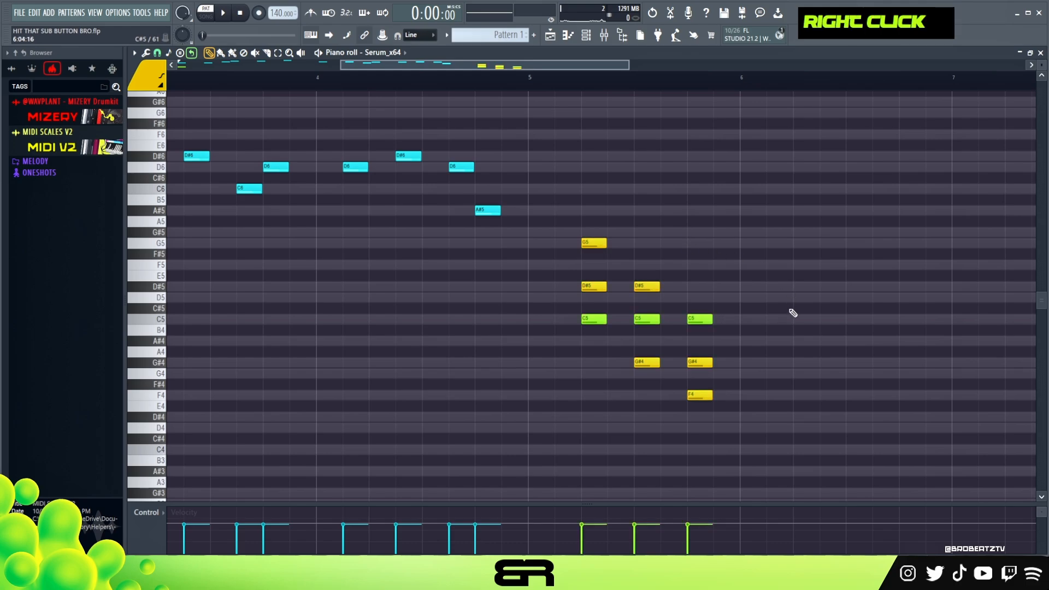
# Build two chord stacks in bar 6 from C5: D#5, G5, A#5, D6 upward, and G#4, F4, D4, A#3 downward
pyautogui.moveTo(749, 406)
pyautogui.mouseDown()
pyautogui.moveTo(678, 314)
pyautogui.moveTo(802, 318)
pyautogui.mouseUp()
pyautogui.rightClick(729, 358)
pyautogui.click(851, 323)
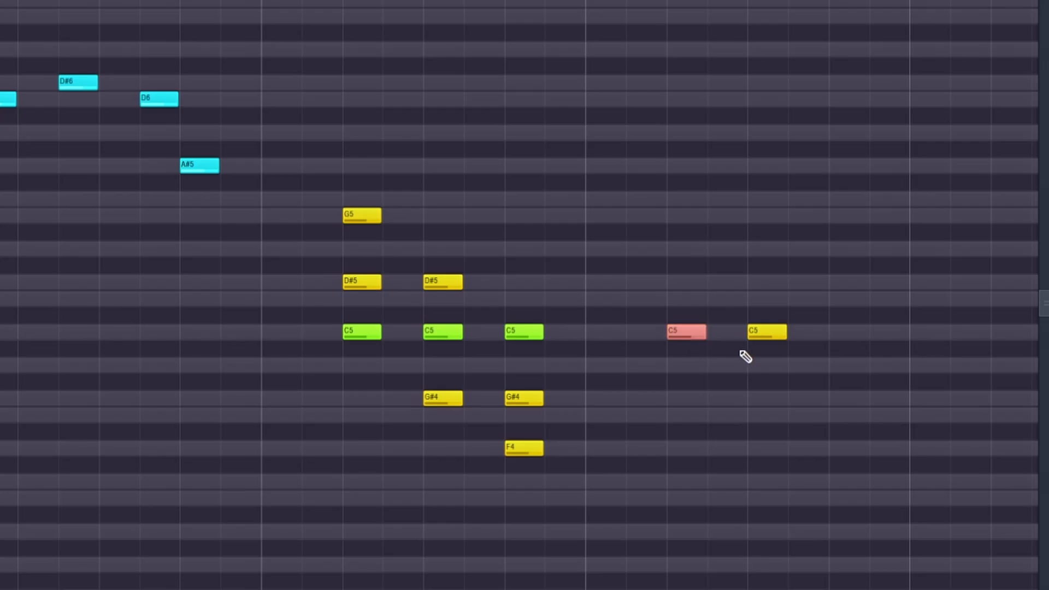
pyautogui.moveTo(807, 319); pyautogui.dragTo(806, 287)
pyautogui.moveTo(686, 283); pyautogui.dragTo(689, 102)
pyautogui.moveTo(756, 290); pyautogui.dragTo(764, 336)
pyautogui.moveTo(765, 336)
pyautogui.mouseDown()
pyautogui.moveTo(757, 408)
pyautogui.moveTo(766, 568)
pyautogui.mouseUp()
pyautogui.rightClick(768, 366)
# Transpose the upward-built stack down two octaves and align it in time with the downward-built stack in bar 6
pyautogui.moveTo(624, 87); pyautogui.dragTo(720, 334)
pyautogui.hotkey('ctrl', 'Down')
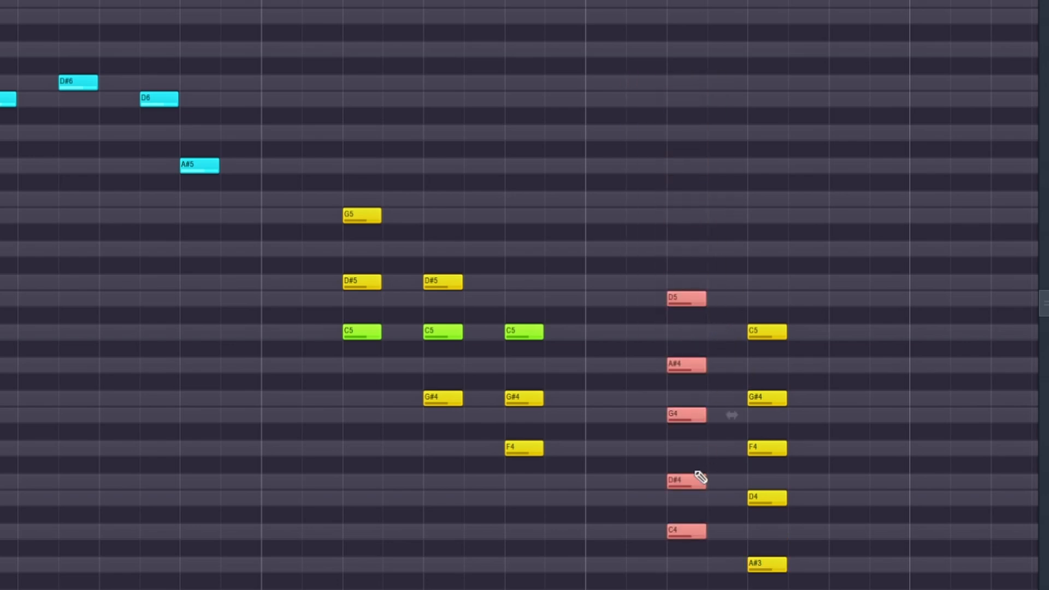
pyautogui.moveTo(686, 531); pyautogui.dragTo(763, 528)
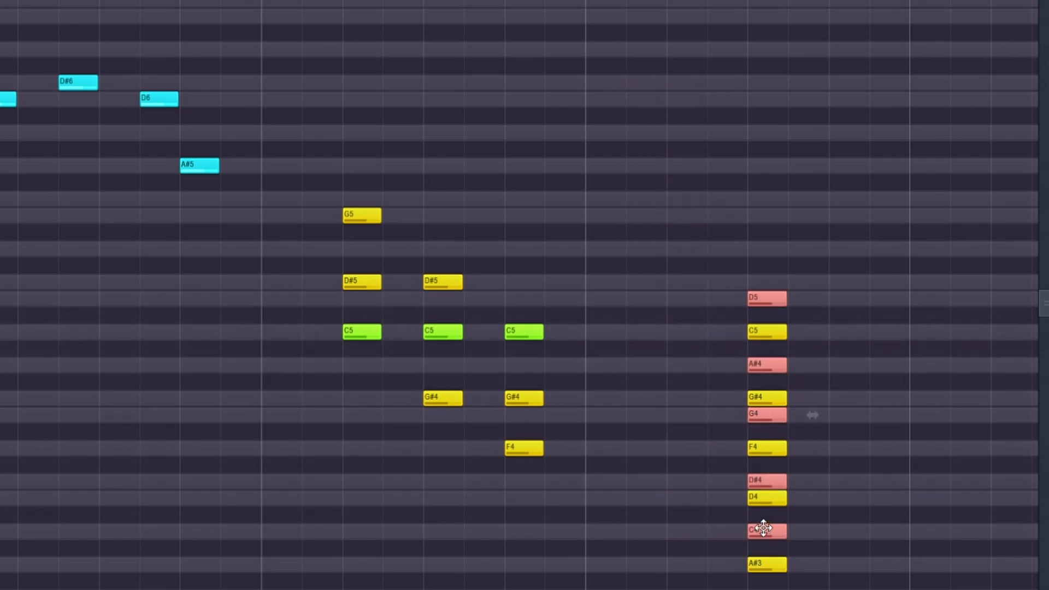
pyautogui.scroll(-1, 740, 427)
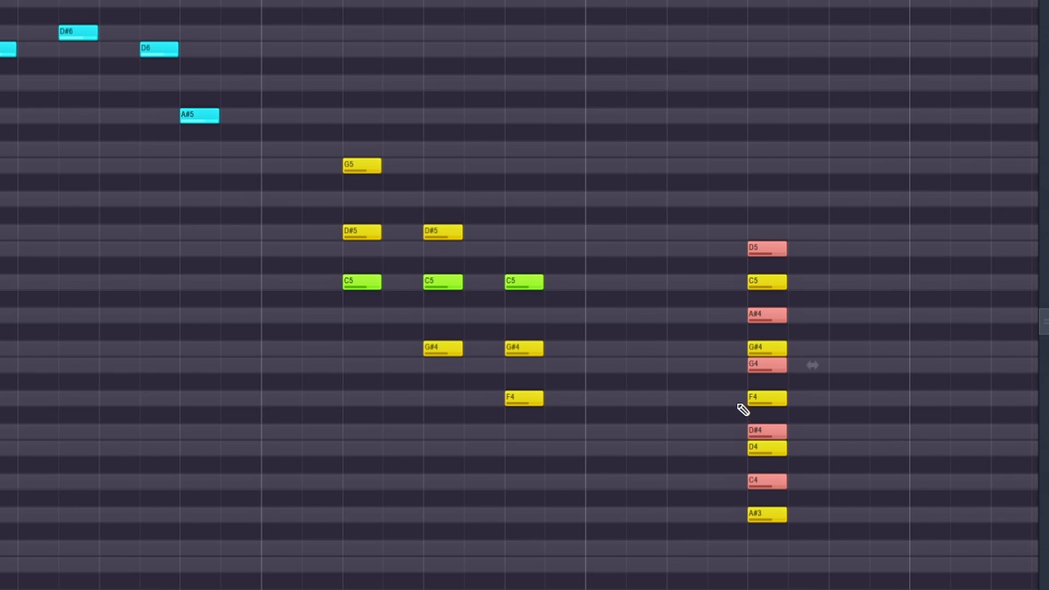
pyautogui.hotkey('ctrl', 'Down')
pyautogui.scroll(-3, 740, 408)
pyautogui.moveTo(776, 374); pyautogui.dragTo(812, 368)
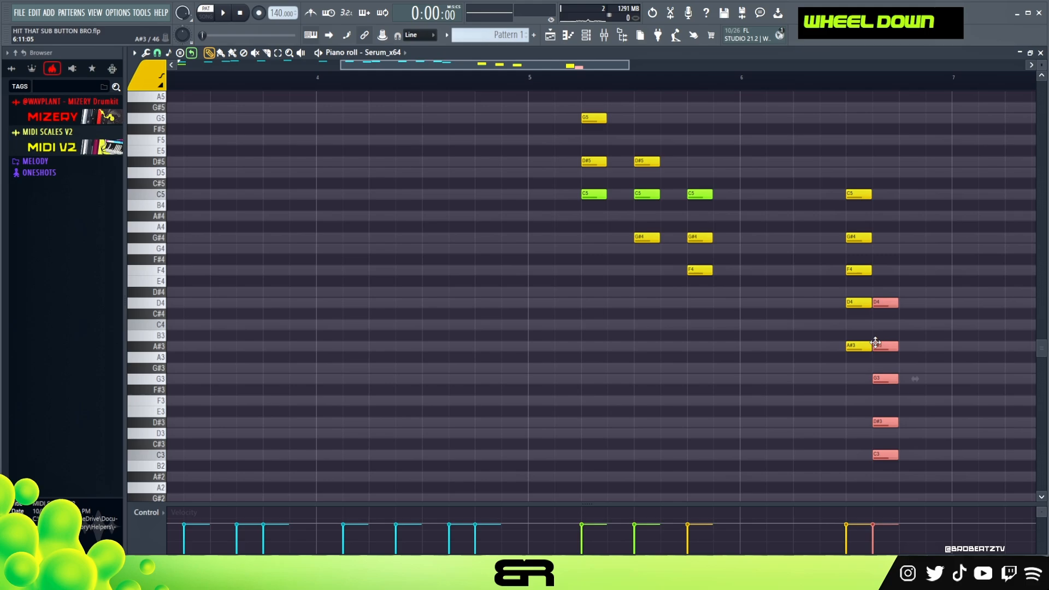
pyautogui.moveTo(876, 342); pyautogui.dragTo(848, 342)
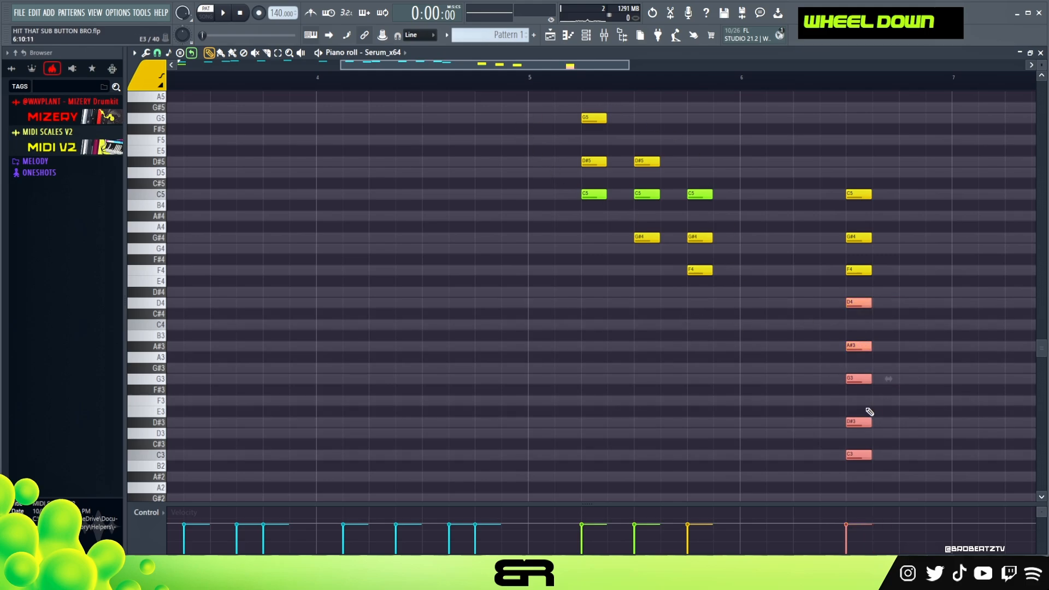
# Delete the example chords and stacked notes in bars 5 and 6
pyautogui.rightClick(859, 302)
pyautogui.rightClick(859, 238)
pyautogui.rightClick(859, 194)
pyautogui.rightClick(859, 270)
pyautogui.scroll(2, 556, 339)
pyautogui.scroll(3, 555, 339)
pyautogui.rightClick(700, 367)
pyautogui.rightClick(700, 335)
pyautogui.rightClick(700, 293)
pyautogui.rightClick(647, 257)
pyautogui.rightClick(647, 335)
pyautogui.rightClick(594, 293)
pyautogui.rightClick(594, 216)
# Set the note colour group to 1 and add D#5 and G#4 around the C5 note in bar 1
pyautogui.moveTo(470, 65); pyautogui.dragTo(289, 82)
pyautogui.scroll(1, 217, 183)
pyautogui.click(146, 80)
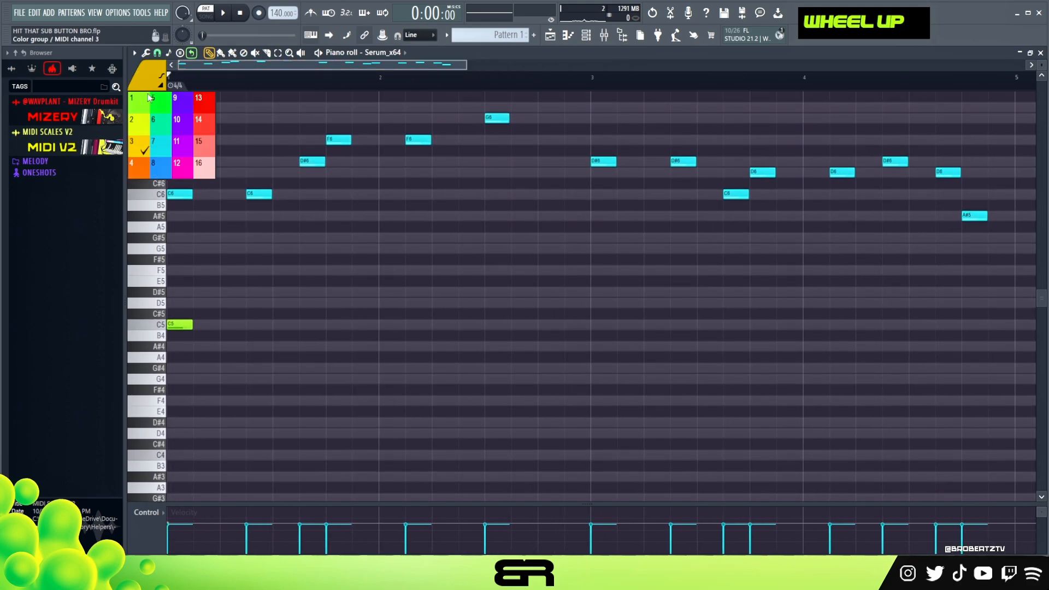
pyautogui.doubleClick(149, 97)
pyautogui.keyDown('ctrl'); pyautogui.click(181, 324); pyautogui.keyUp('ctrl')
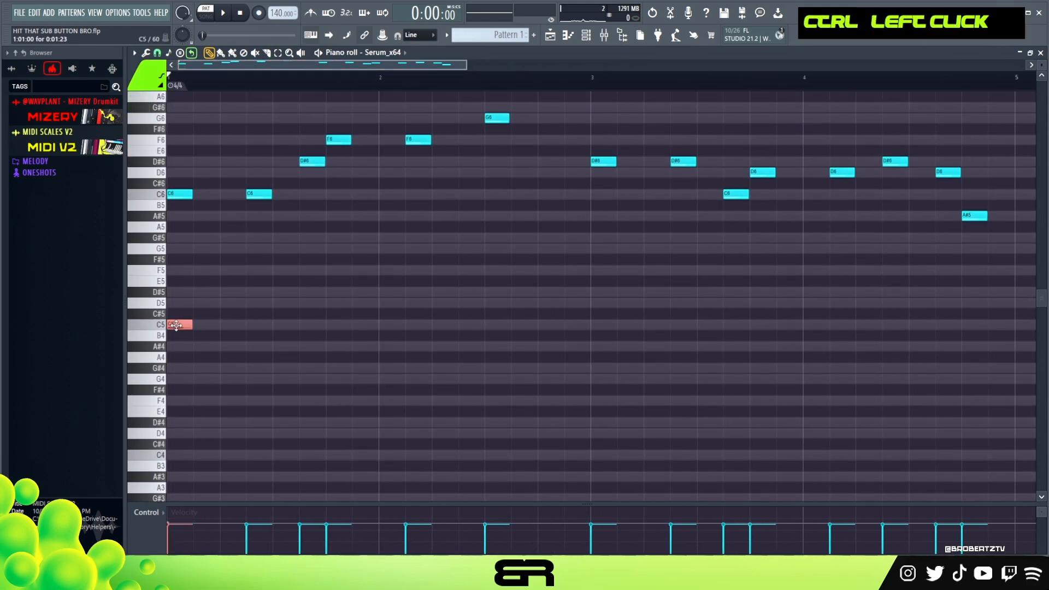
pyautogui.moveTo(179, 325); pyautogui.dragTo(174, 371)
pyautogui.keyDown('ctrl'); pyautogui.click(180, 324); pyautogui.keyUp('ctrl')
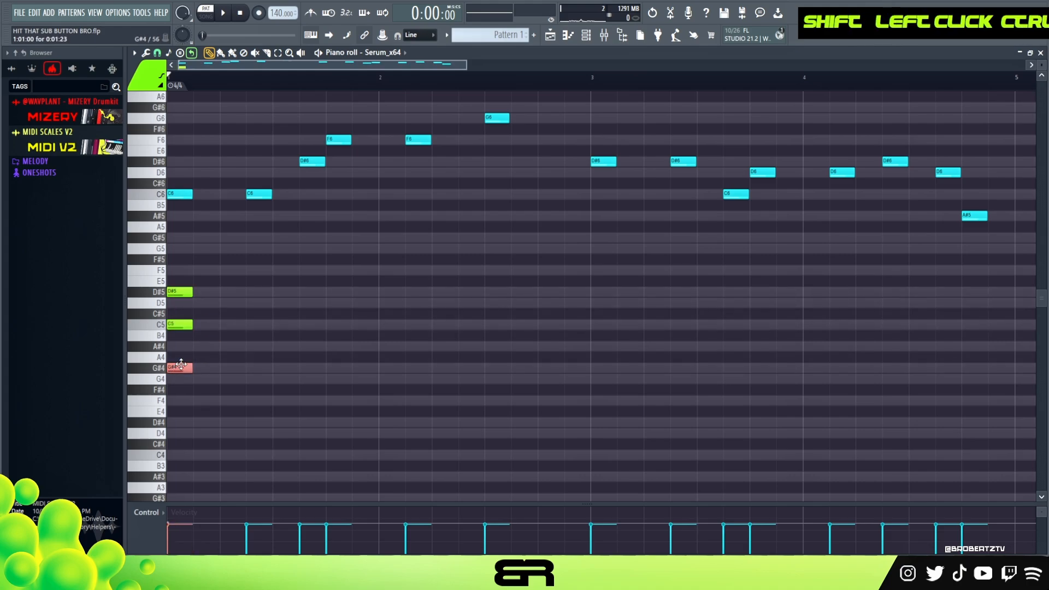
# Lengthen the first chord up to the second C6 melody note and duplicate it directly after itself
pyautogui.moveTo(232, 234); pyautogui.dragTo(169, 408)
pyautogui.moveTo(191, 367)
pyautogui.mouseDown()
pyautogui.moveTo(249, 367)
pyautogui.moveTo(258, 379)
pyautogui.moveTo(243, 379)
pyautogui.mouseUp()
pyautogui.rightClick(221, 381)
pyautogui.moveTo(232, 262); pyautogui.dragTo(278, 371)
# Play the two chords together with the melody to check how they sound
pyautogui.press('space')
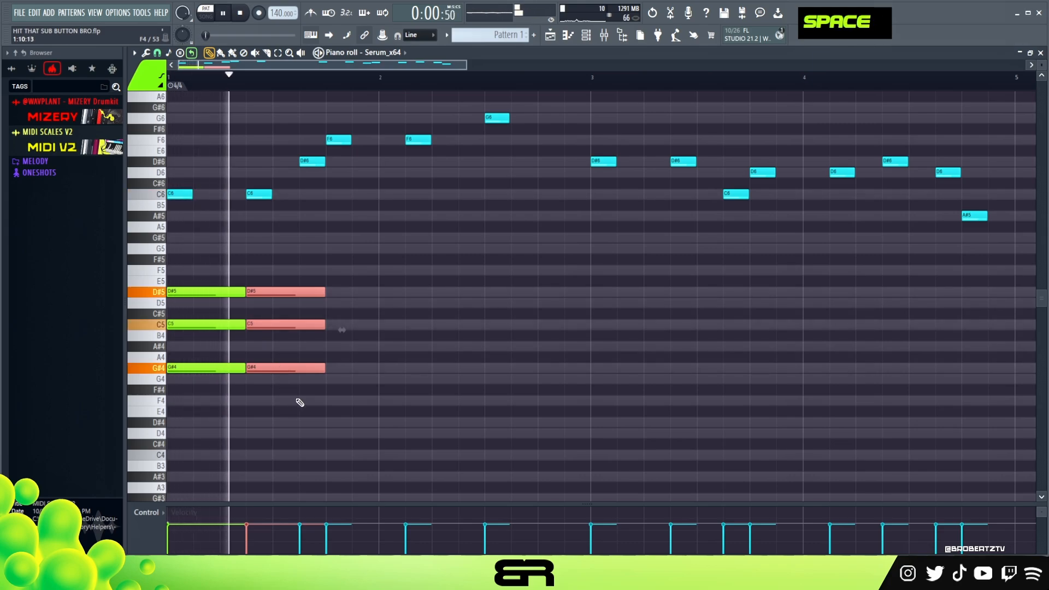
pyautogui.press('space')
pyautogui.rightClick(354, 367)
pyautogui.press('space')
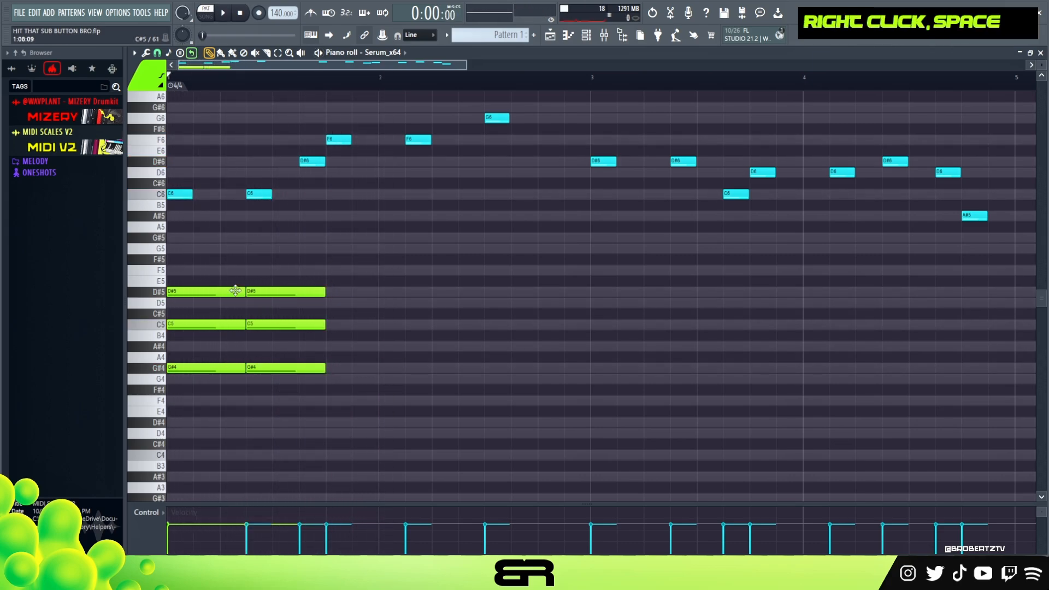
# Copy the first D#6 melody note to below the first F6 and lower the copy one octave to D#5
pyautogui.scroll(2, 339, 277)
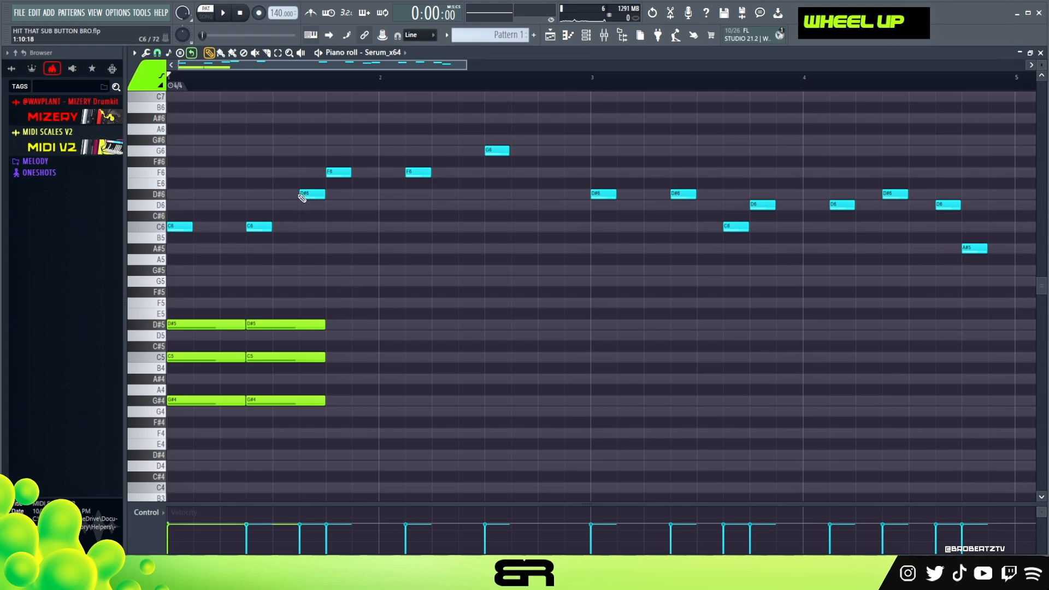
pyautogui.keyDown('ctrl'); pyautogui.click(312, 195); pyautogui.keyUp('ctrl')
pyautogui.keyDown('shift'); pyautogui.moveTo(311, 195); pyautogui.dragTo(339, 199); pyautogui.keyUp('shift')
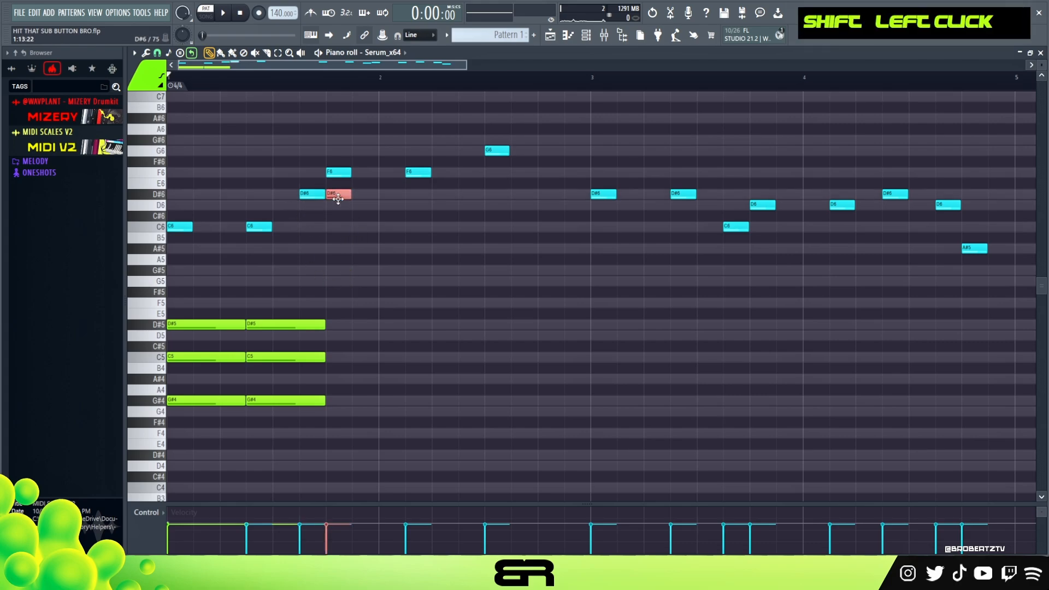
pyautogui.hotkey('ctrl', 'Down')
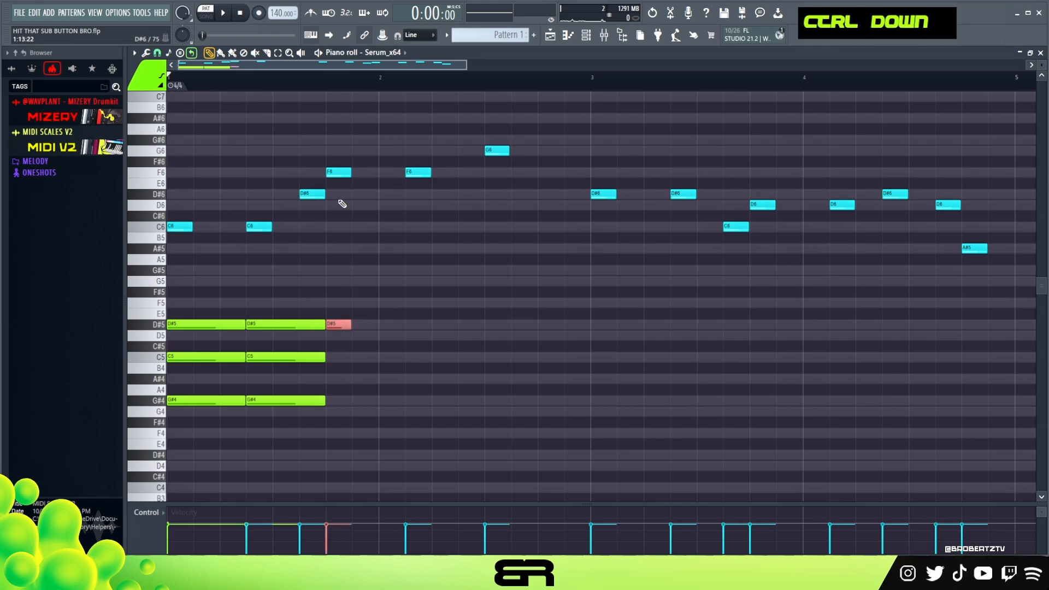
# Copy the third chord's D#5 note to C5 and G5, and recolour the chord green like the first two
pyautogui.moveTo(339, 325)
pyautogui.keyDown('shift'); pyautogui.mouseDown()
pyautogui.moveTo(339, 281)
pyautogui.moveTo(339, 368)
pyautogui.moveTo(339, 357)
pyautogui.mouseUp(); pyautogui.keyUp('shift')
pyautogui.keyDown('ctrl'); pyautogui.moveTo(355, 256); pyautogui.dragTo(343, 393); pyautogui.keyUp('ctrl')
pyautogui.hotkey('alt', 'c')
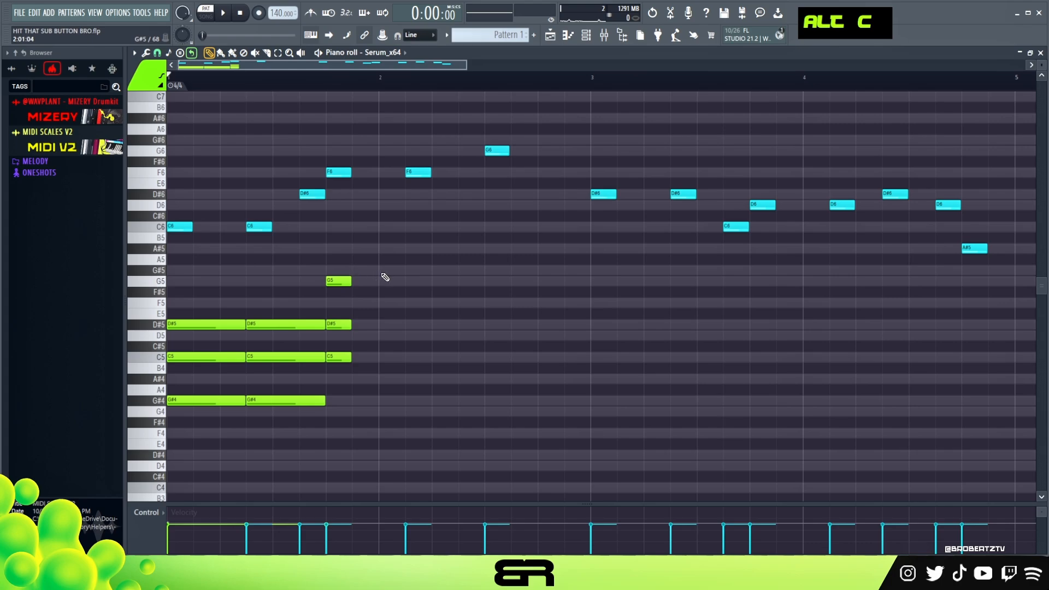
# Lengthen the C5, D#5 and G5 chord up to the second F6 melody note and play the pattern
pyautogui.press('space')
pyautogui.press('space')
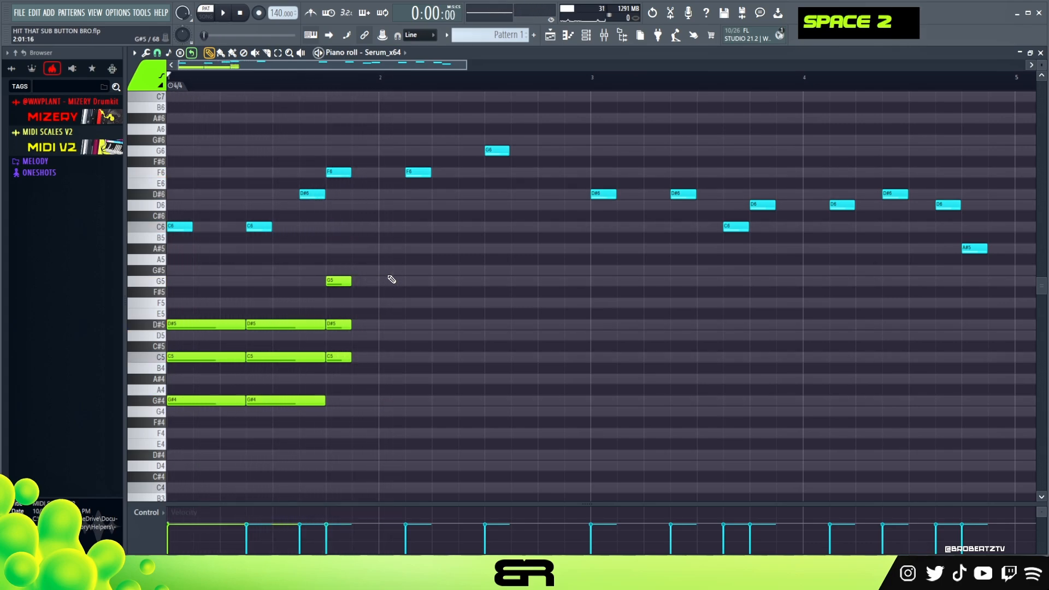
pyautogui.keyDown('ctrl'); pyautogui.moveTo(377, 265); pyautogui.dragTo(434, 366); pyautogui.keyUp('ctrl')
pyautogui.press('space')
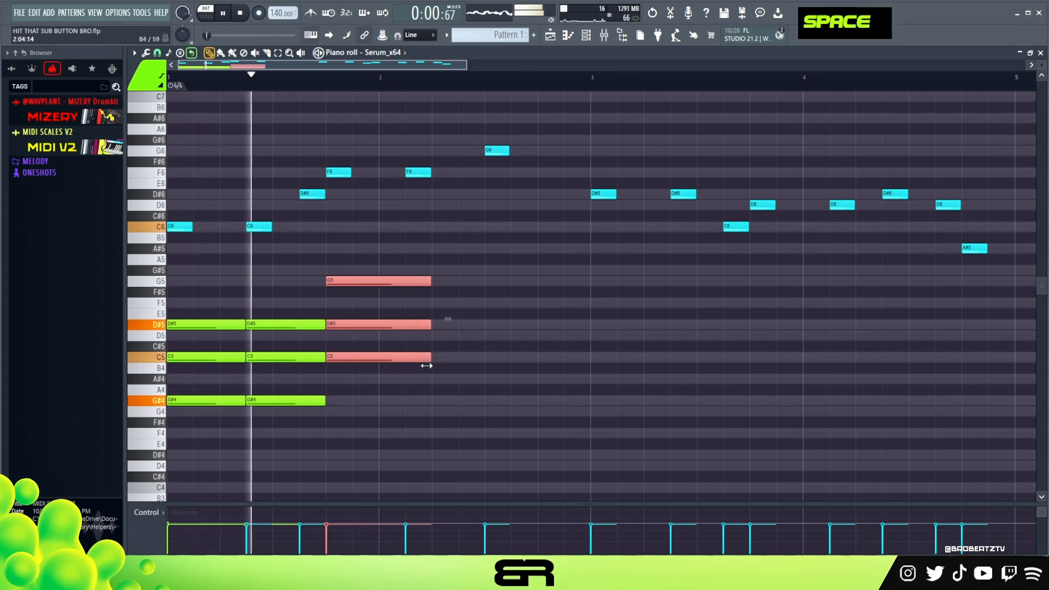
pyautogui.press('space')
pyautogui.moveTo(428, 365); pyautogui.dragTo(404, 354)
pyautogui.rightClick(465, 279)
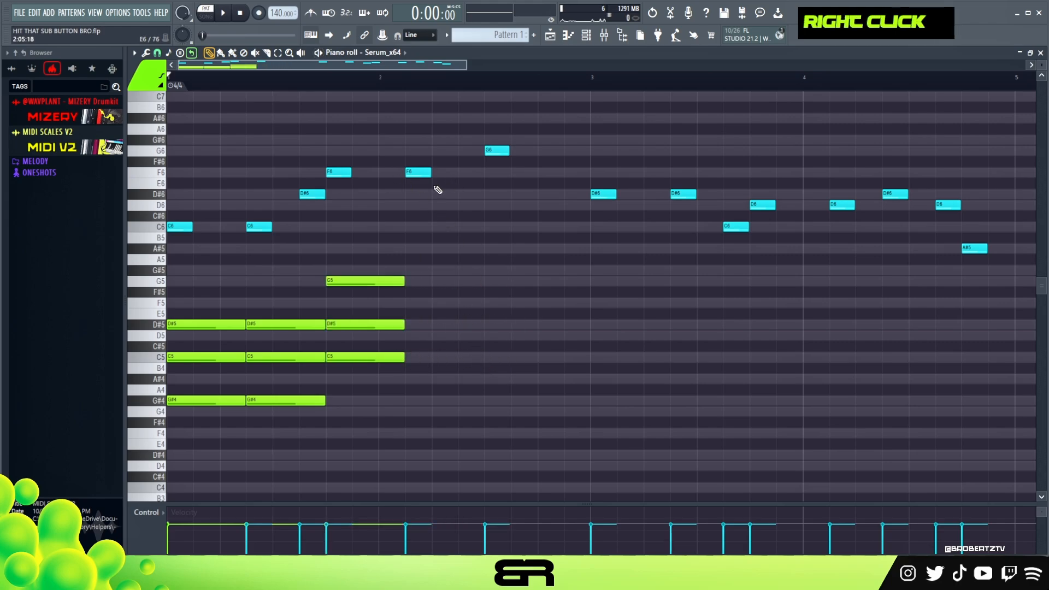
# Set the note colour to purple and recolour the second F6 melody note with it
pyautogui.press('ctrl')
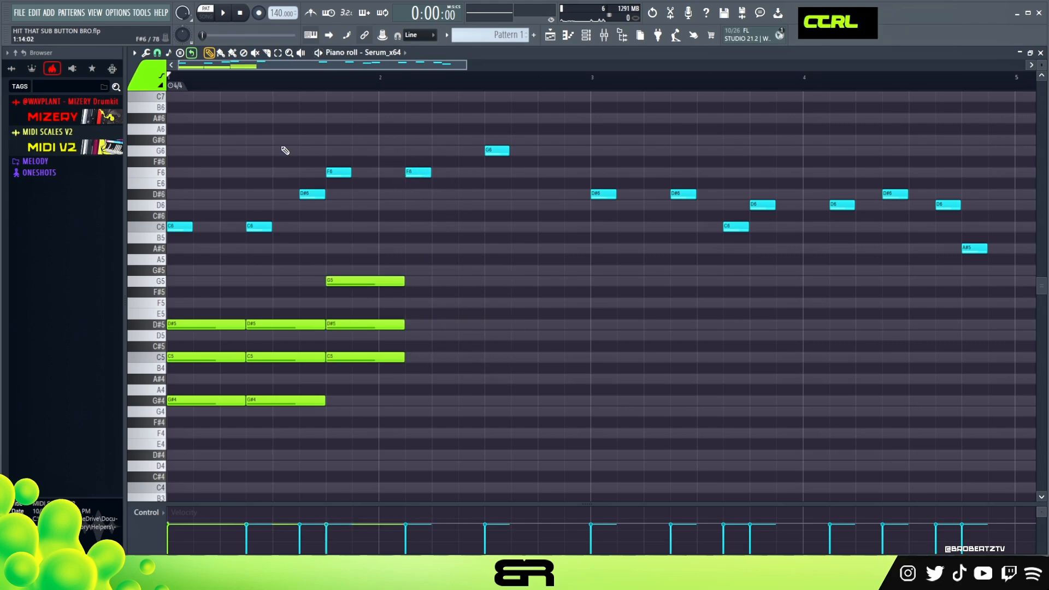
pyautogui.click(149, 73)
pyautogui.click(186, 125)
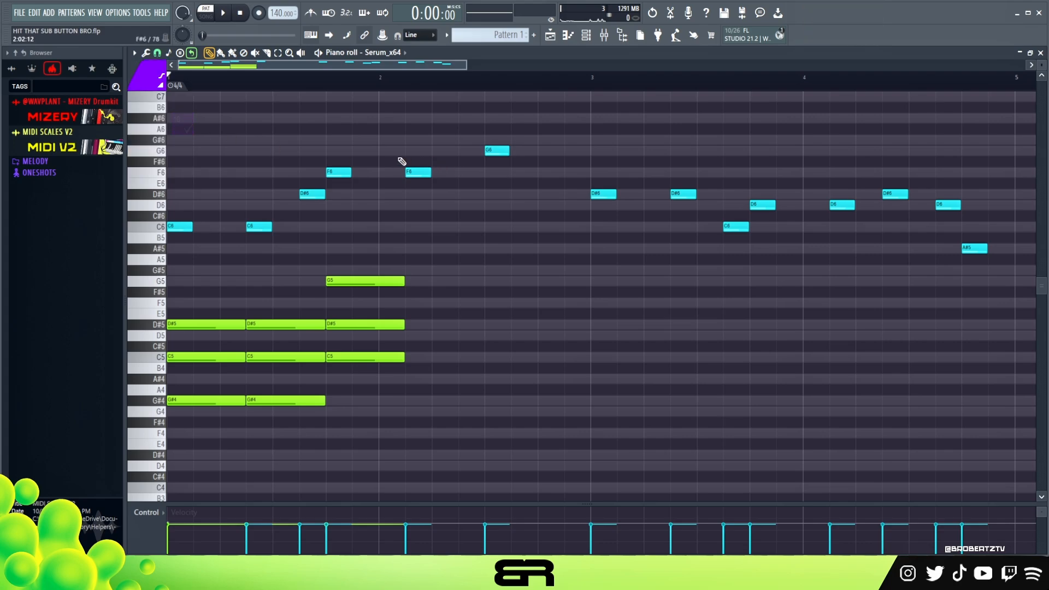
pyautogui.keyDown('ctrl'); pyautogui.click(418, 172); pyautogui.keyUp('ctrl')
pyautogui.rightClick(421, 215)
pyautogui.hotkey('alt', 'c')
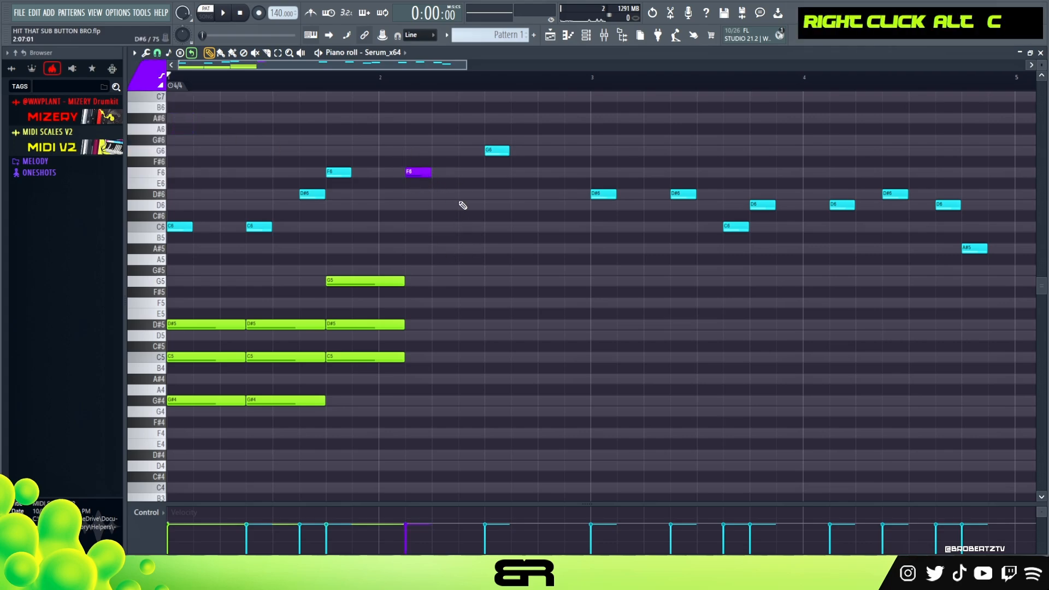
# Copy the purple F6 melody note one octave down to F5
pyautogui.moveTo(397, 147); pyautogui.dragTo(424, 182)
pyautogui.hotkey('ctrl', 'Down')
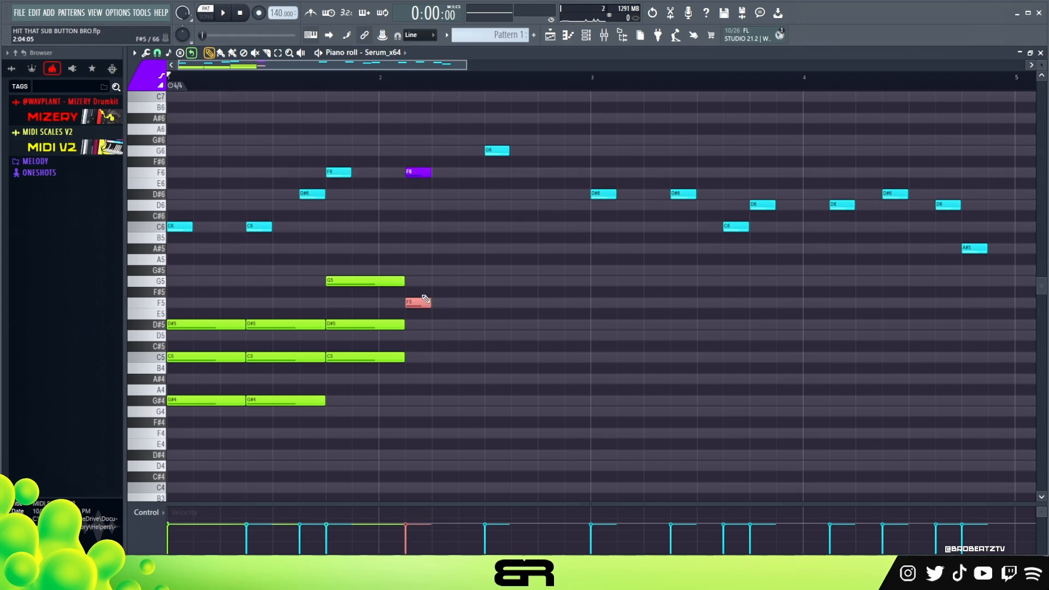
pyautogui.rightClick(462, 247)
pyautogui.moveTo(406, 196); pyautogui.dragTo(437, 215)
pyautogui.moveTo(404, 136); pyautogui.dragTo(435, 155)
pyautogui.rightClick(460, 258)
pyautogui.moveTo(400, 193); pyautogui.dragTo(430, 214)
pyautogui.rightClick(437, 254)
# Copy the purple F5 note to G#5 and D5 to form a three-note chord
pyautogui.keyDown('ctrl'); pyautogui.click(419, 301); pyautogui.keyUp('ctrl')
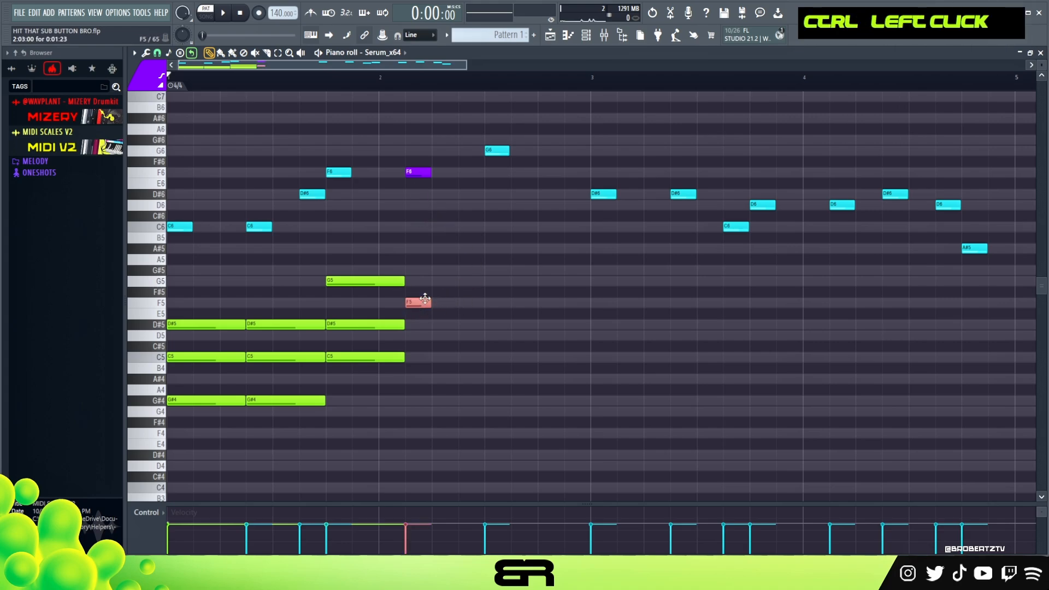
pyautogui.moveTo(416, 301); pyautogui.dragTo(421, 270)
pyautogui.moveTo(428, 314); pyautogui.dragTo(426, 346)
pyautogui.rightClick(415, 204)
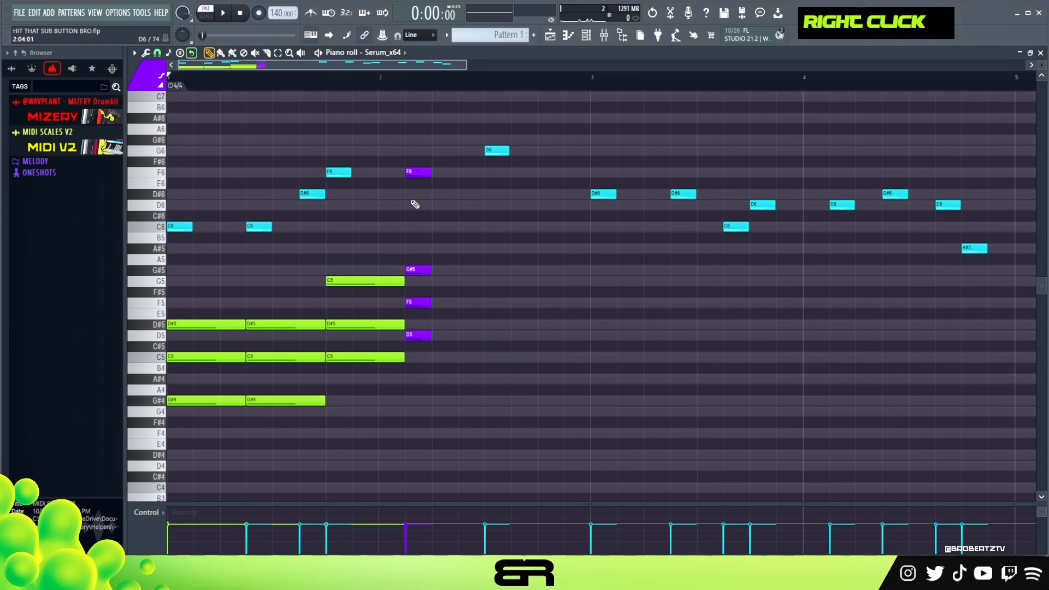
pyautogui.click(179, 53)
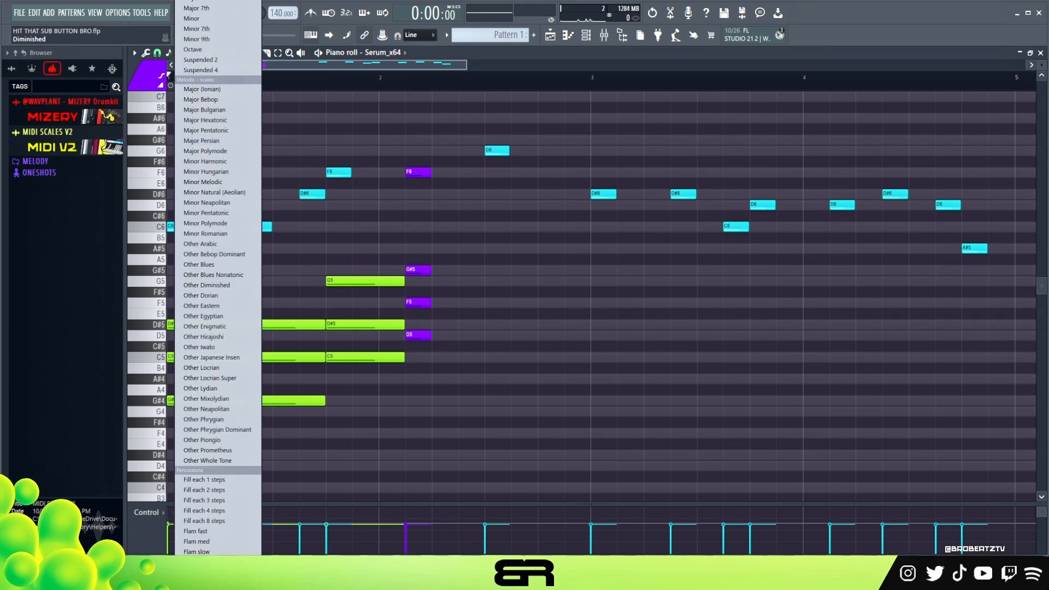
pyautogui.click(201, 70)
pyautogui.click(424, 345)
pyautogui.click(461, 318)
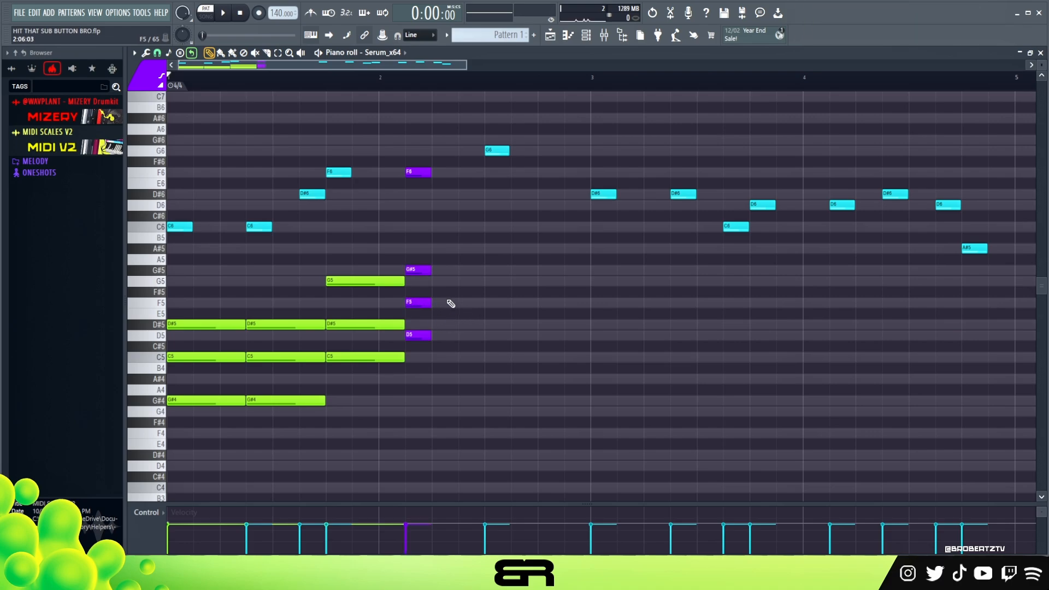
pyautogui.press('ctrl')
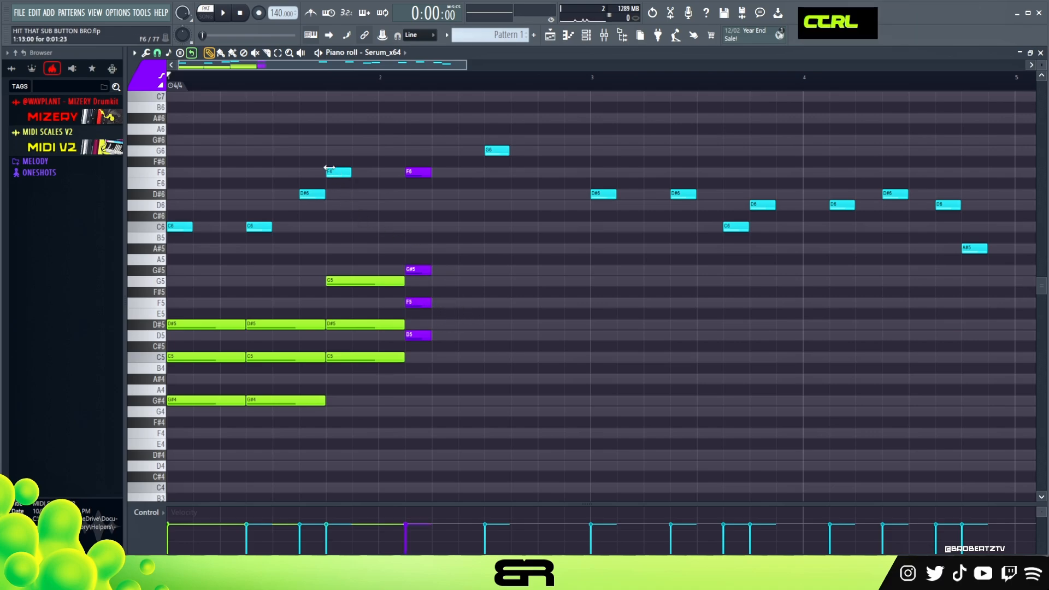
# Delete the green G5, D#5 and C5 notes of the chord below the first F6 melody note
pyautogui.rightClick(365, 281)
pyautogui.rightClick(367, 324)
pyautogui.rightClick(369, 358)
# Move the purple chord below the first F6, lengthened up to the G6 note, and delete the second F6
pyautogui.moveTo(404, 232); pyautogui.dragTo(342, 335)
pyautogui.moveTo(350, 271); pyautogui.dragTo(485, 271)
pyautogui.rightClick(418, 173)
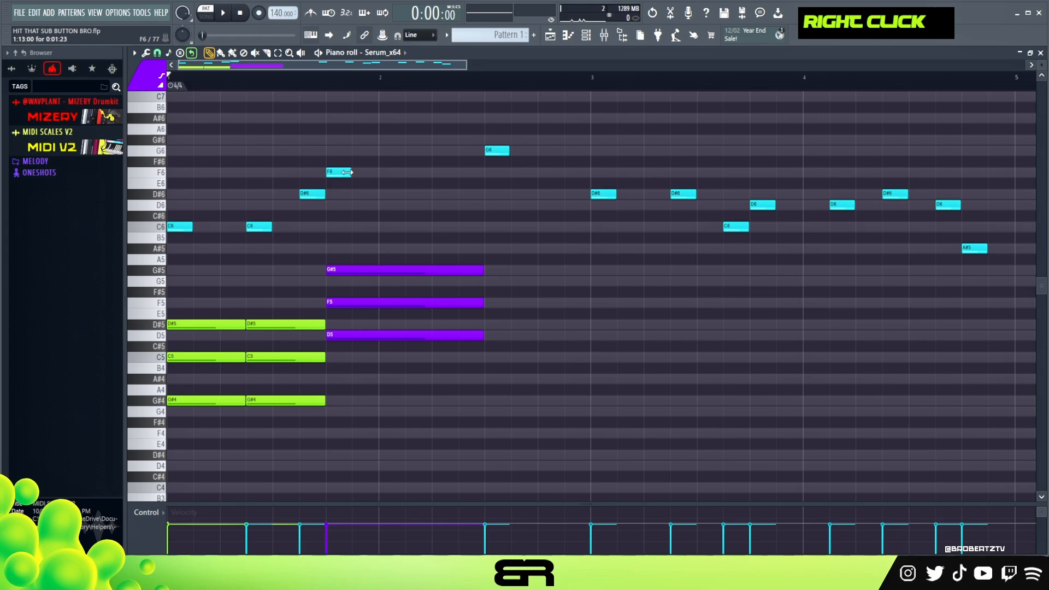
# Recolour only the remaining F6 melody note purple, undoing the recolouring of all other notes
pyautogui.keyDown('ctrl'); pyautogui.click(343, 171); pyautogui.keyUp('ctrl')
pyautogui.hotkey('alt', 'c')
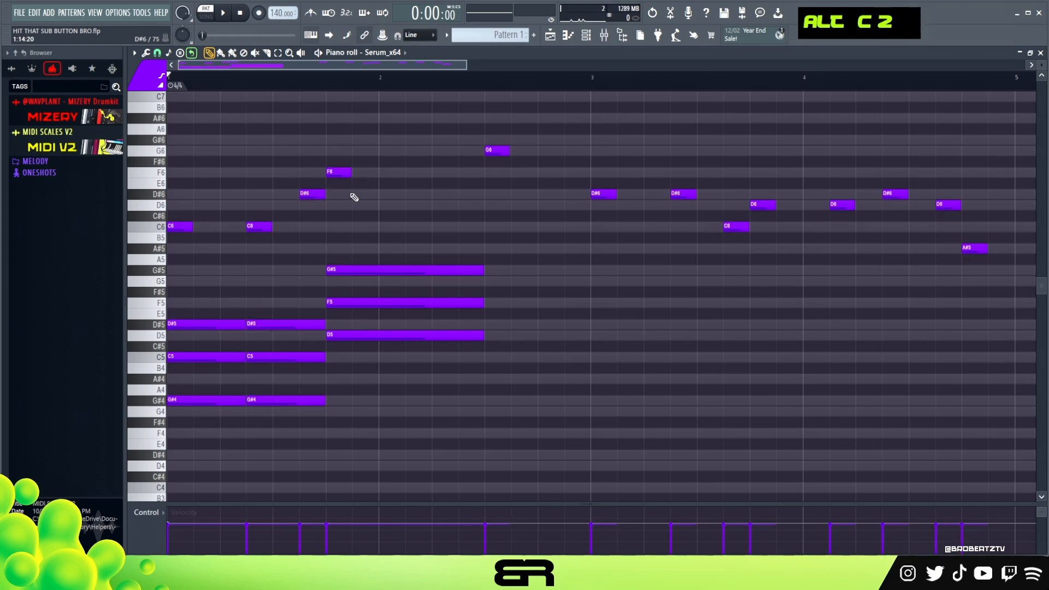
pyautogui.rightClick(392, 203)
pyautogui.hotkey('ctrl', 'z')
pyautogui.rightClick(410, 226)
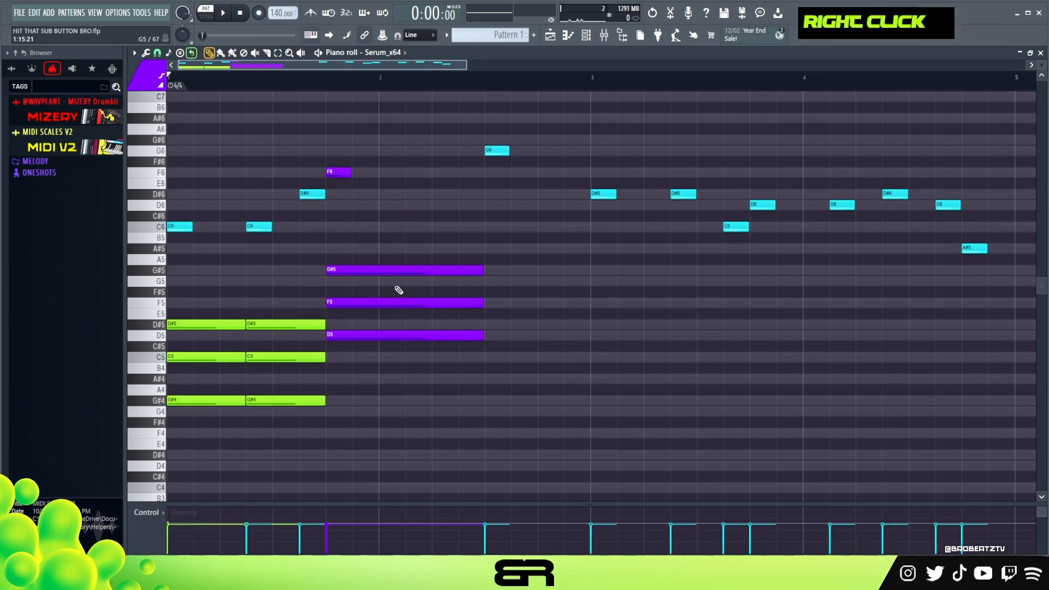
# Play the pattern from the start to check how the purple chord follows the green chords
pyautogui.press('space')
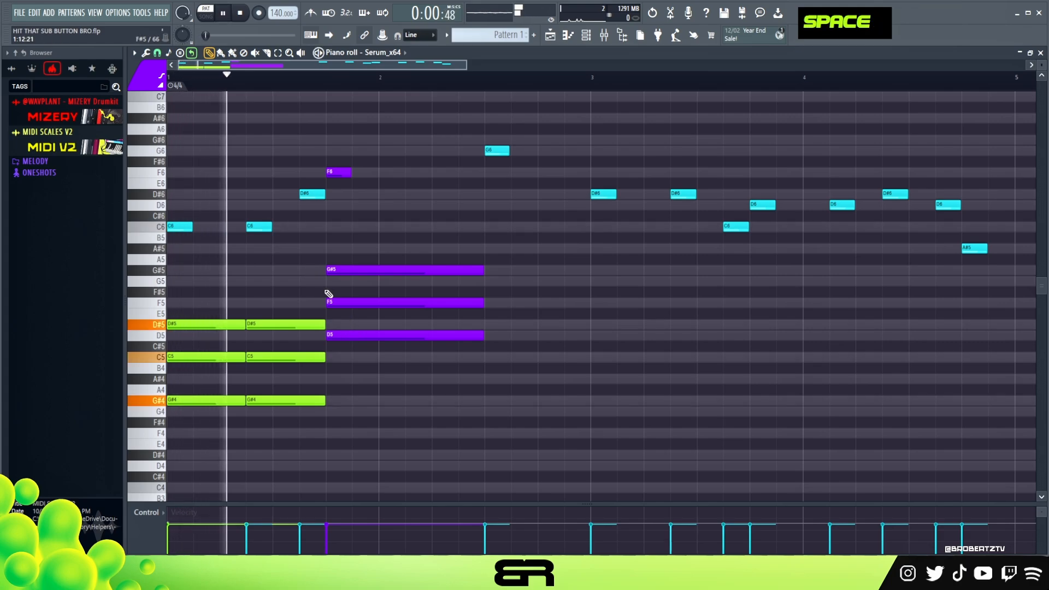
pyautogui.press('space')
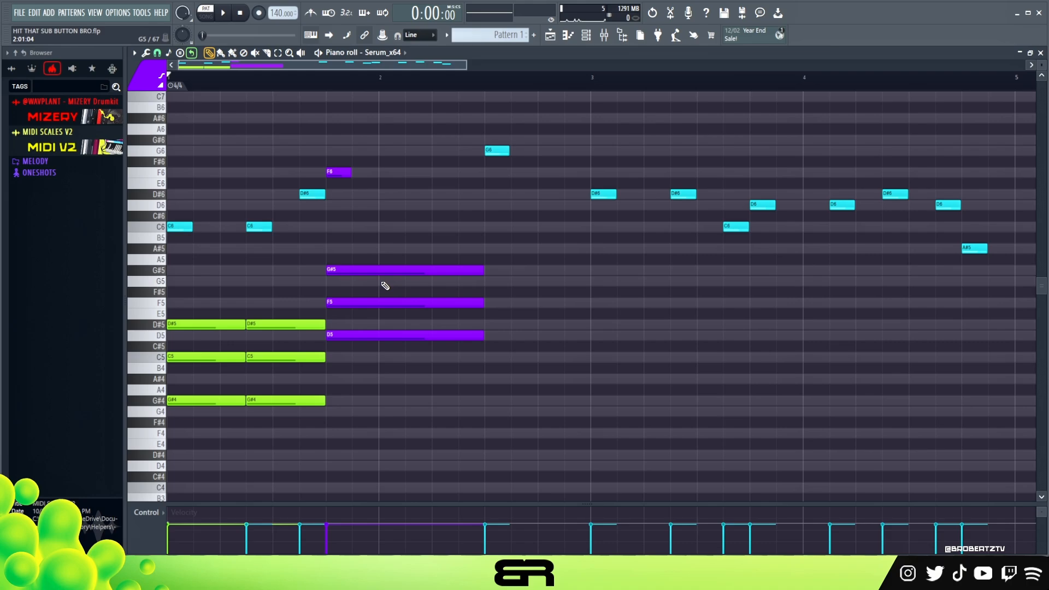
pyautogui.rightClick(385, 260)
pyautogui.rightClick(414, 231)
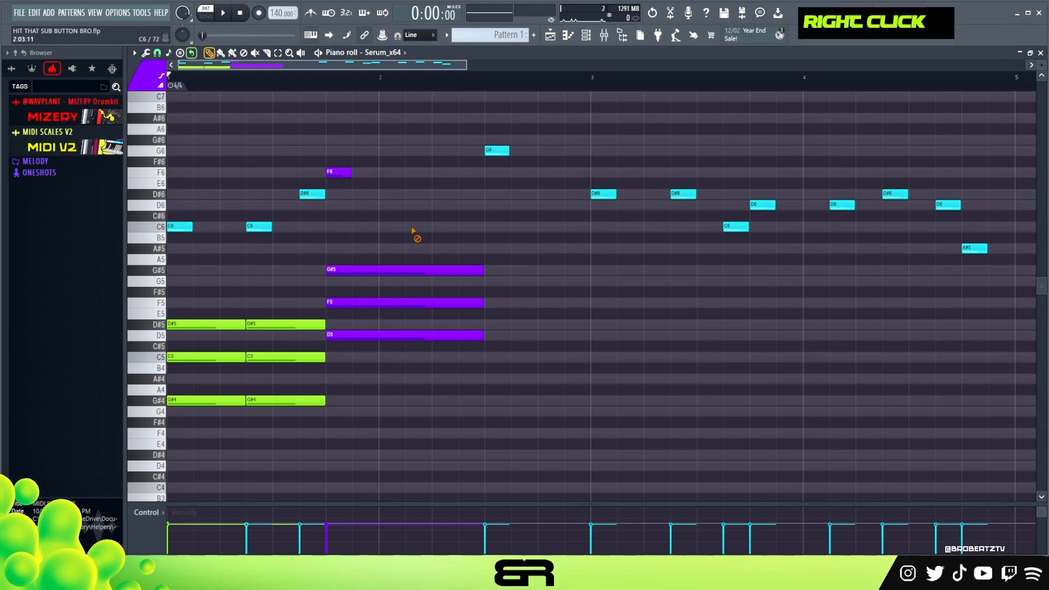
pyautogui.keyDown('ctrl'); pyautogui.moveTo(208, 157); pyautogui.dragTo(382, 244); pyautogui.keyUp('ctrl')
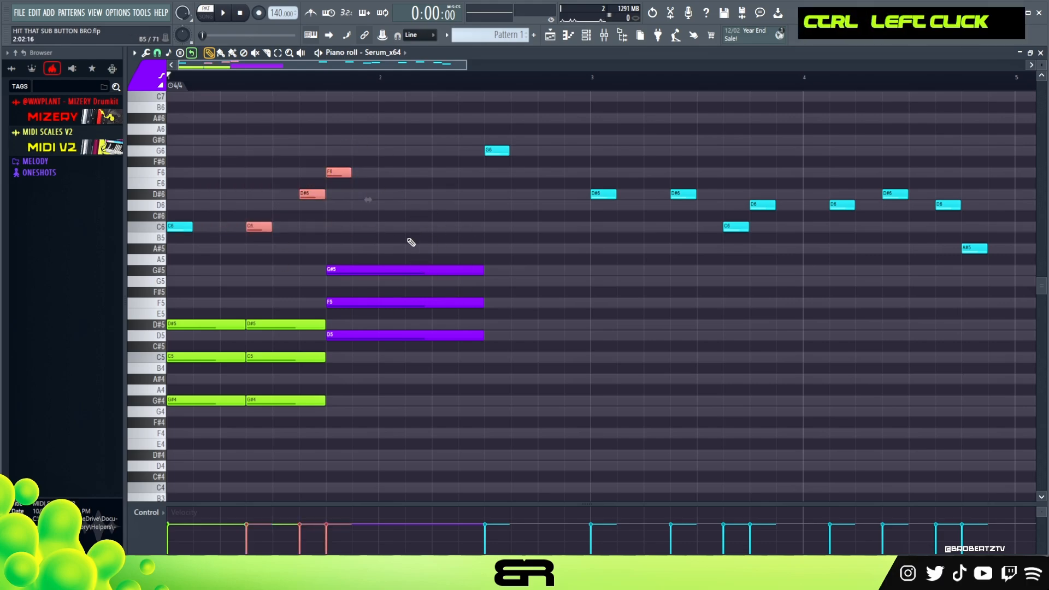
pyautogui.rightClick(440, 247)
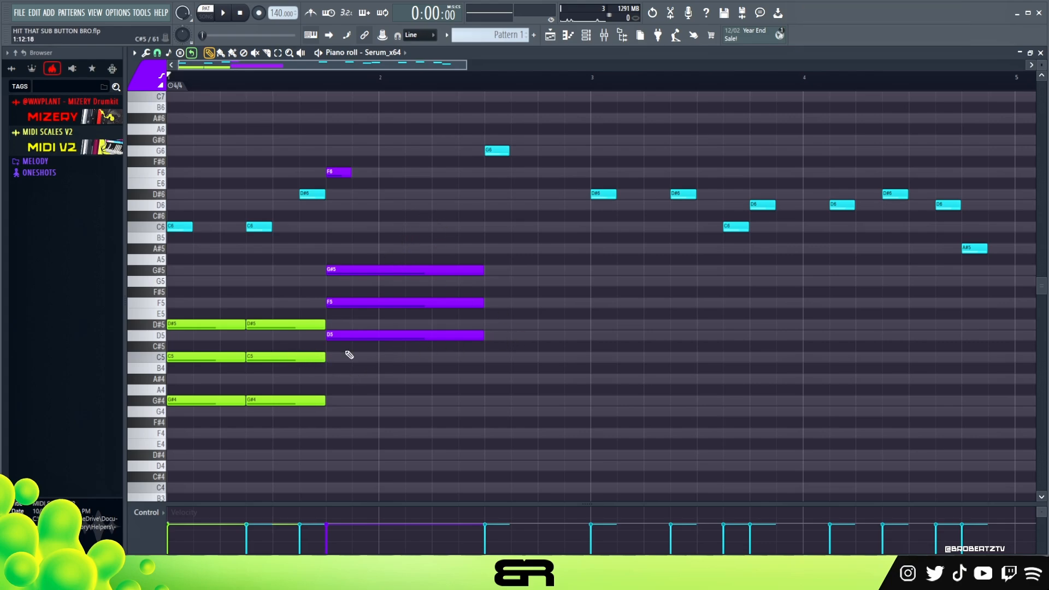
# Pick up the melody notes' cyan colour and add short D5 and A#4 notes inside the second chord
pyautogui.click(312, 194)
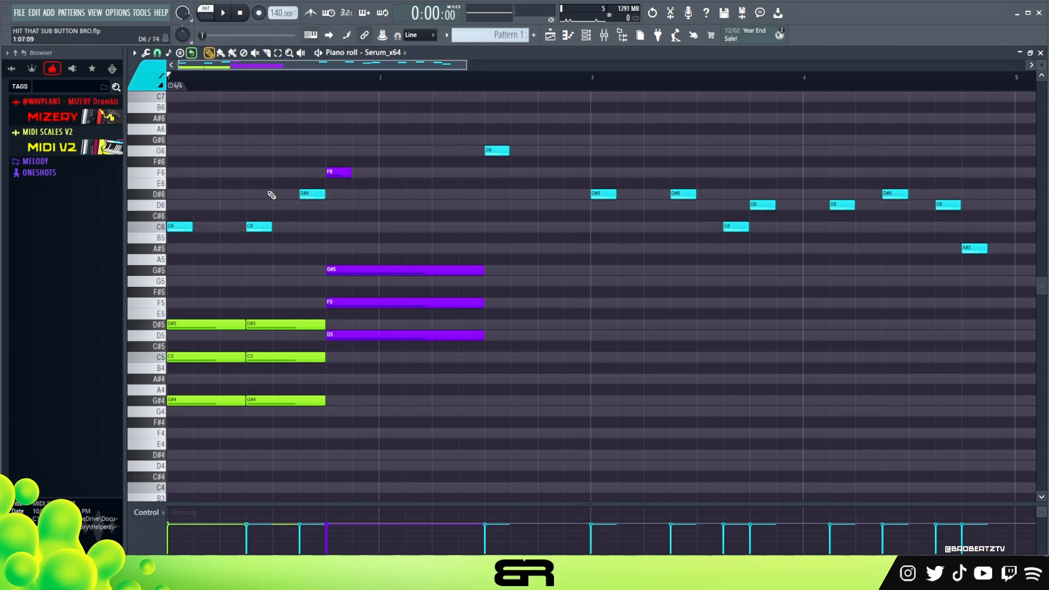
pyautogui.click(253, 335)
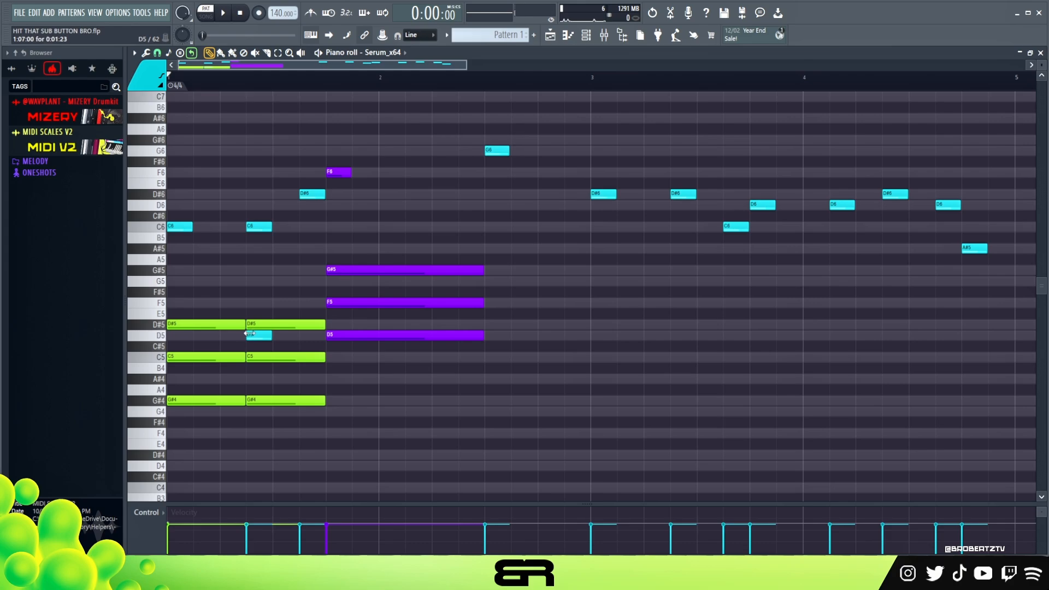
pyautogui.click(251, 378)
pyautogui.moveTo(235, 306); pyautogui.dragTo(273, 404)
pyautogui.moveTo(193, 310); pyautogui.dragTo(196, 404)
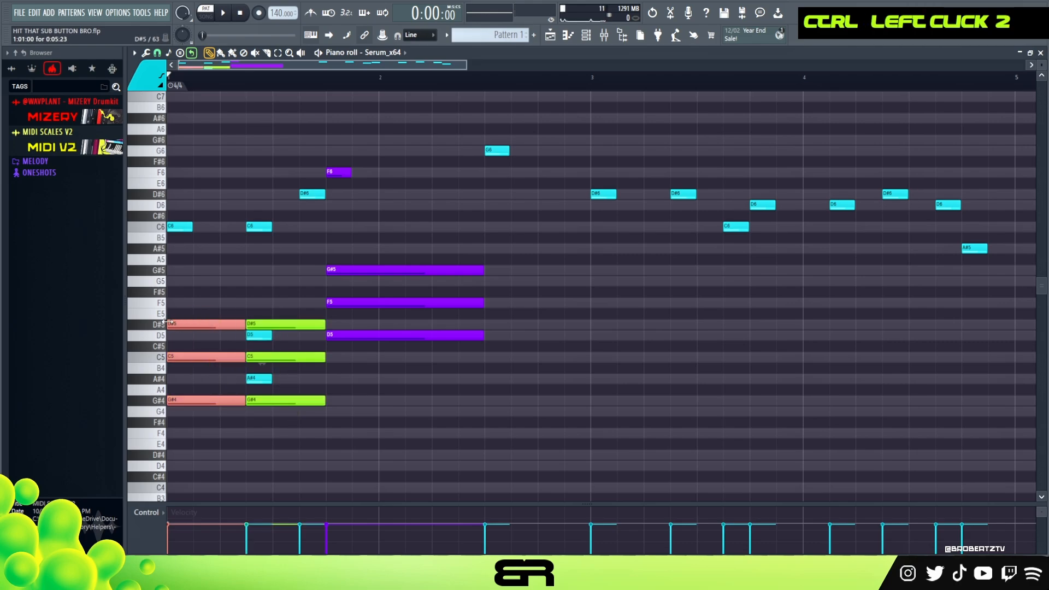
# Add short cyan D5 and A#4 notes inside the first chord
pyautogui.rightClick(198, 293)
pyautogui.moveTo(177, 321); pyautogui.dragTo(203, 338)
pyautogui.click(202, 337)
pyautogui.click(205, 379)
pyautogui.moveTo(168, 396); pyautogui.dragTo(206, 407)
# Delete the short cyan D5 and A#4 notes from the first and second chords
pyautogui.rightClick(210, 390)
pyautogui.rightClick(208, 379)
pyautogui.rightClick(259, 378)
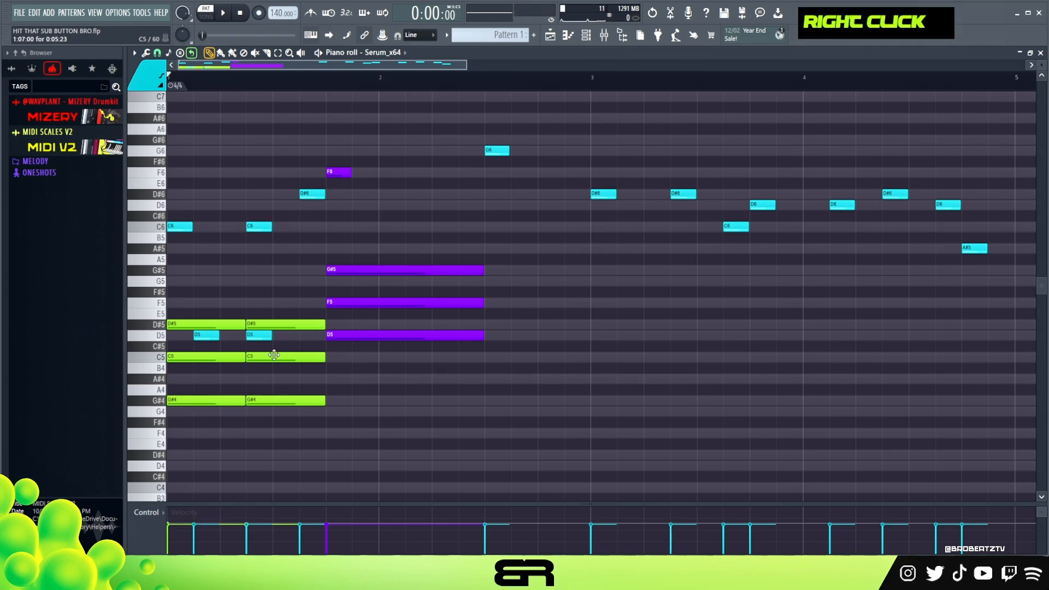
pyautogui.rightClick(259, 334)
pyautogui.rightClick(208, 335)
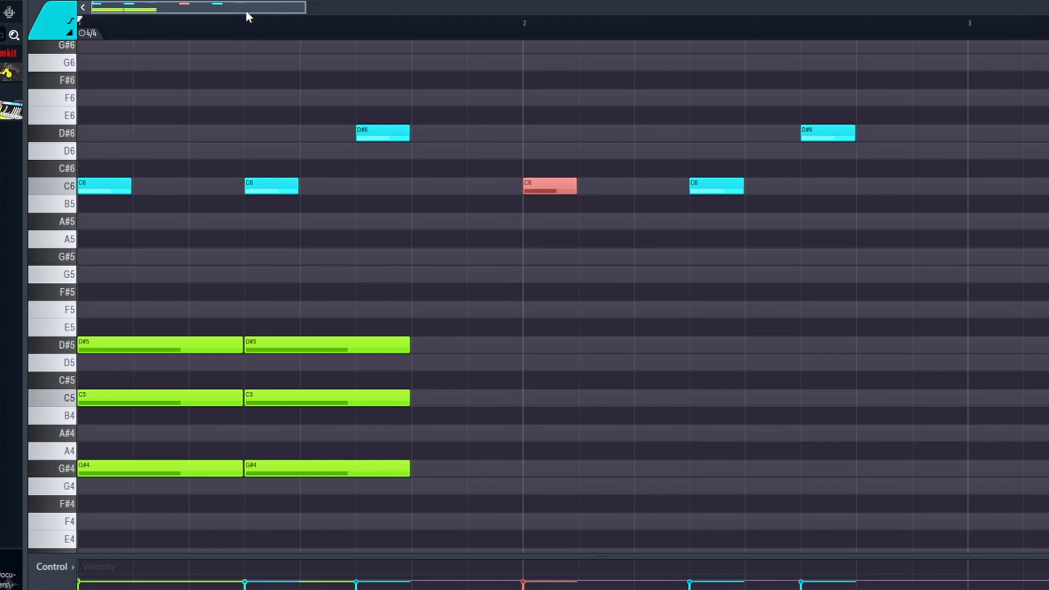
pyautogui.rightClick(443, 196)
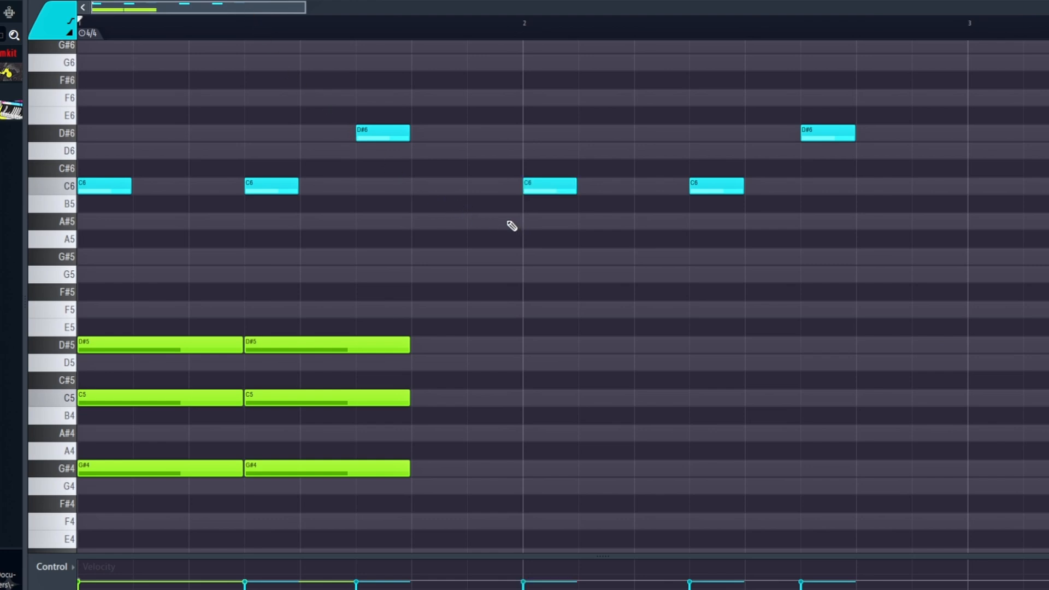
pyautogui.moveTo(483, 163); pyautogui.dragTo(575, 211)
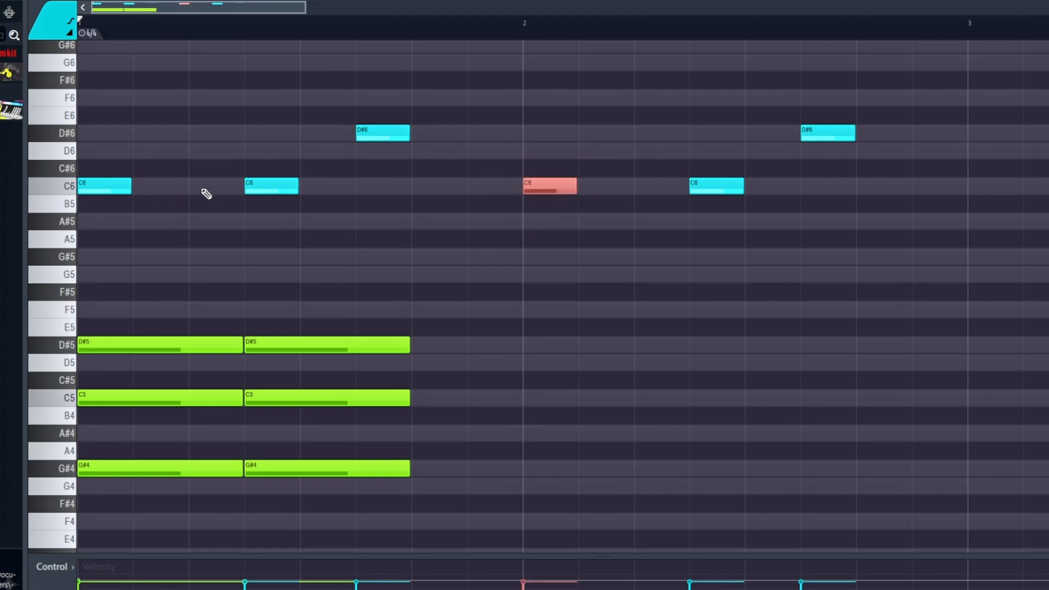
pyautogui.rightClick(644, 234)
pyautogui.moveTo(499, 159); pyautogui.dragTo(592, 219)
pyautogui.click(575, 184)
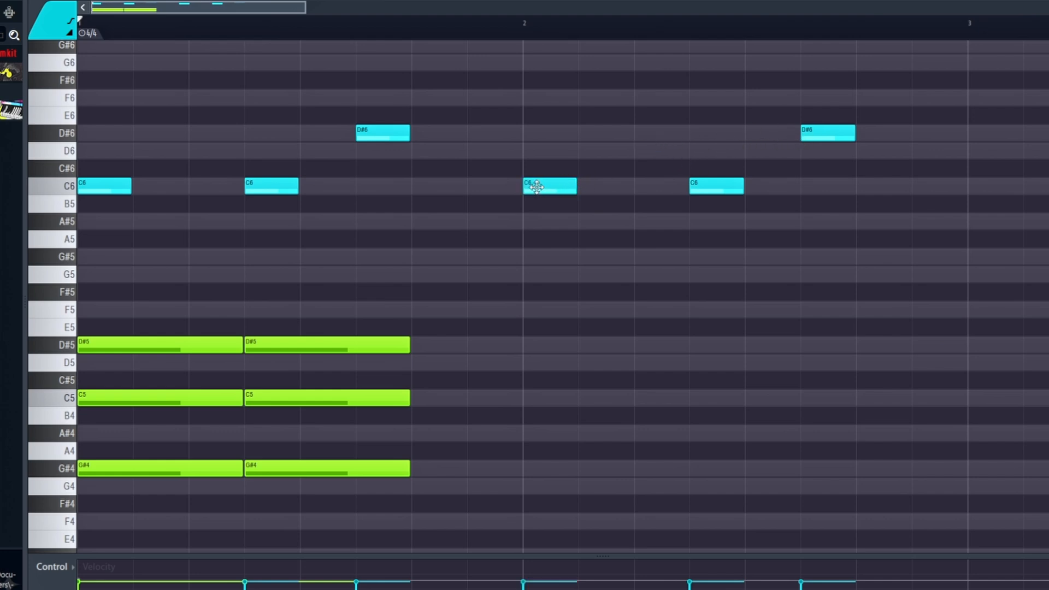
pyautogui.moveTo(514, 187); pyautogui.dragTo(581, 202)
pyautogui.hotkey('ctrl', 'd')
# Move the second chord's D#5 to the start of bar 2 and copy its G#4 there
pyautogui.moveTo(262, 478); pyautogui.dragTo(363, 506)
pyautogui.moveTo(396, 303); pyautogui.dragTo(539, 363)
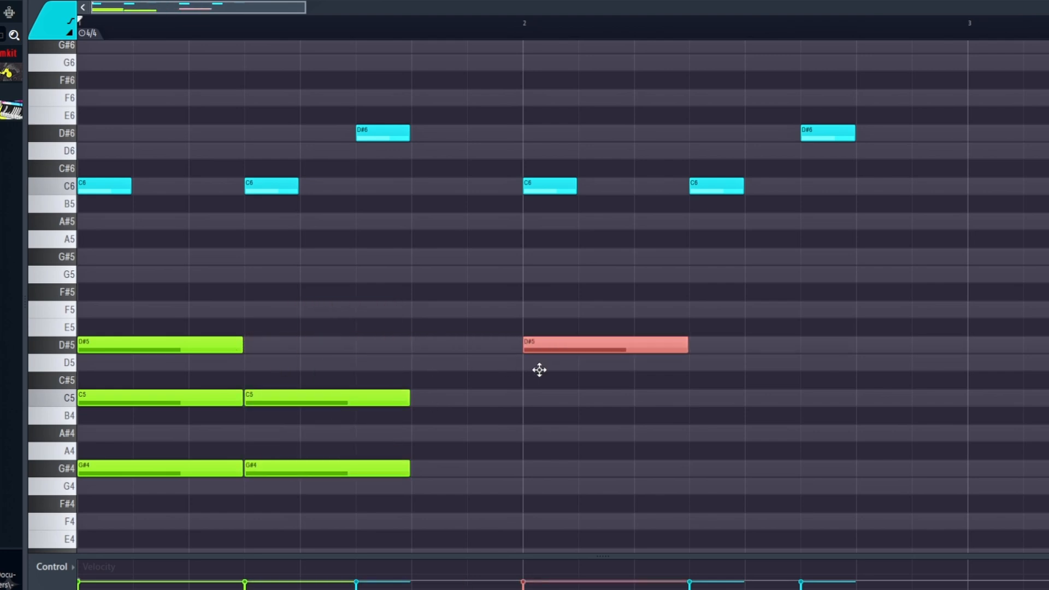
pyautogui.moveTo(295, 471); pyautogui.dragTo(575, 496)
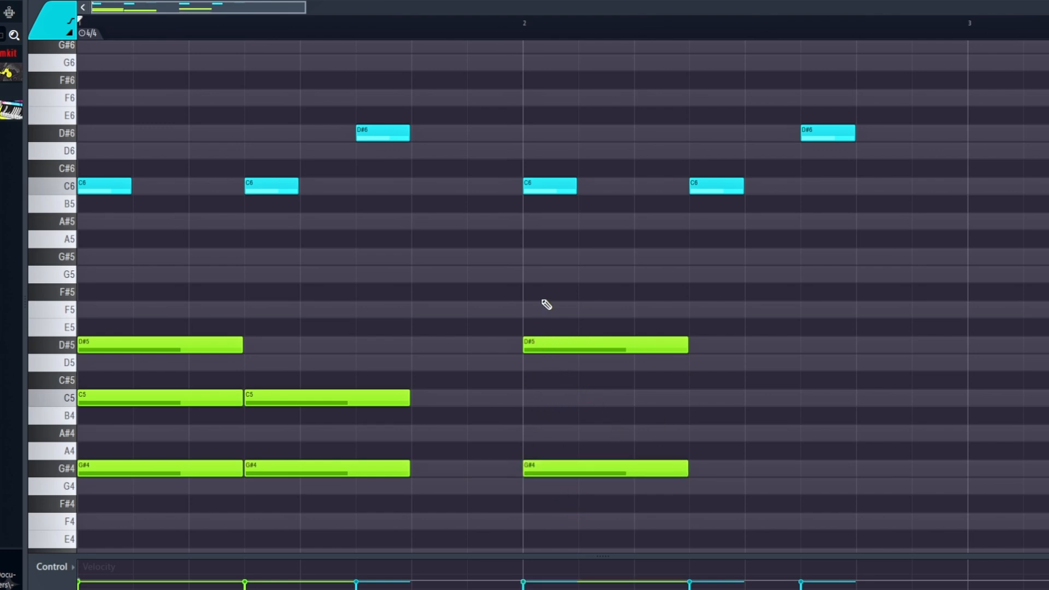
# Add cyan D5, C5 and A#4 notes at the start of bar 2 between the D#5 and G#4
pyautogui.click(522, 366)
pyautogui.click(518, 397)
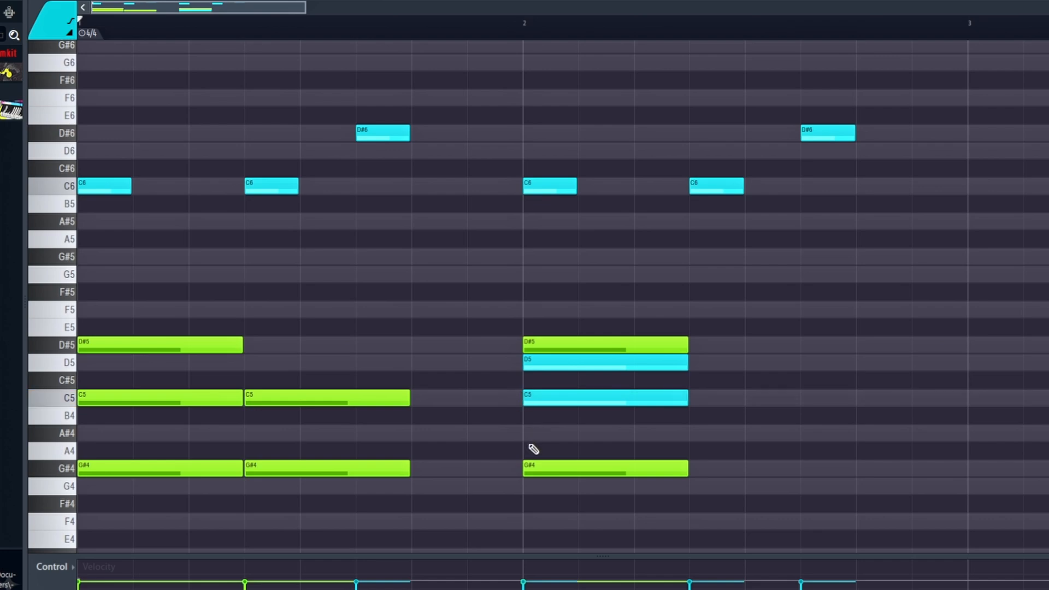
pyautogui.click(528, 435)
# Shift the C6 melody note at the start of bar 2 down one octave and back up
pyautogui.moveTo(499, 164); pyautogui.dragTo(595, 215)
pyautogui.hotkey('ctrl', 'Down')
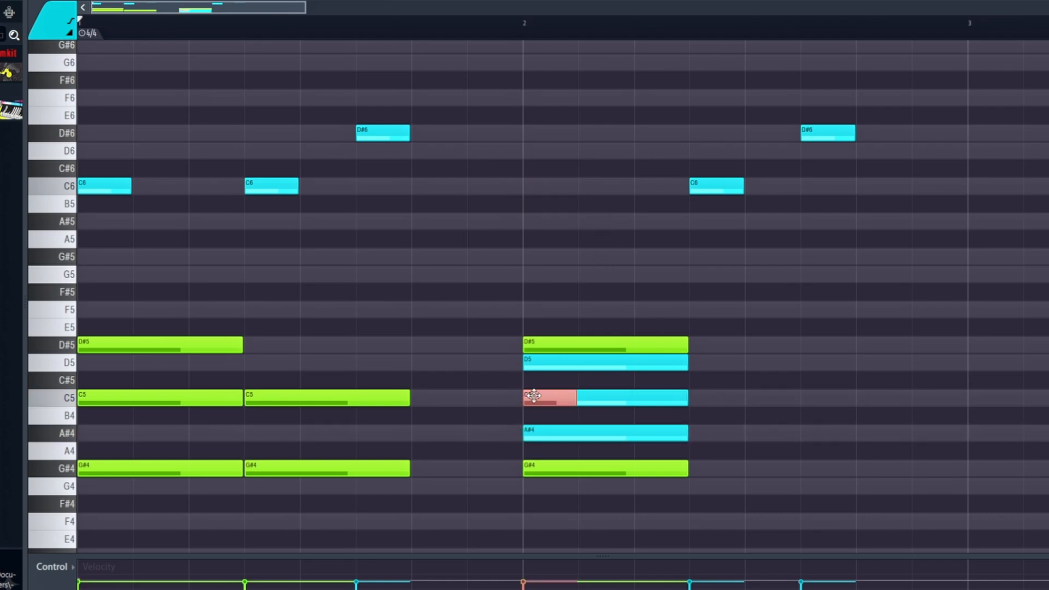
pyautogui.hotkey('ctrl', 'Up')
# Replace the C6 melody note at the start of bar 2 with a short G#5 copied from the chord's G#4
pyautogui.keyDown('ctrl'); pyautogui.click(730, 305); pyautogui.keyUp('ctrl')
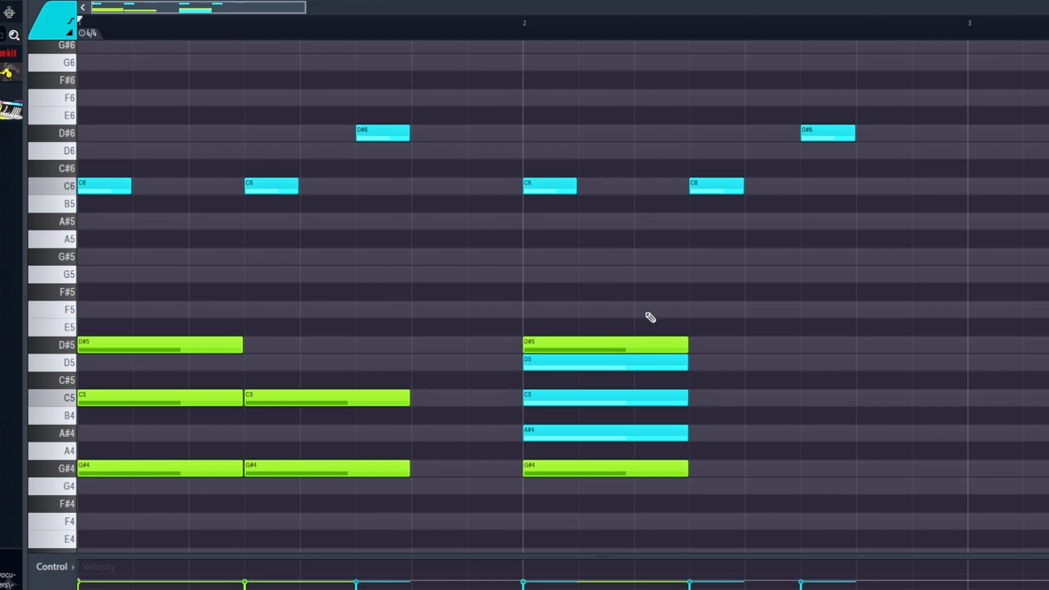
pyautogui.keyDown('ctrl'); pyautogui.click(572, 470); pyautogui.keyUp('ctrl')
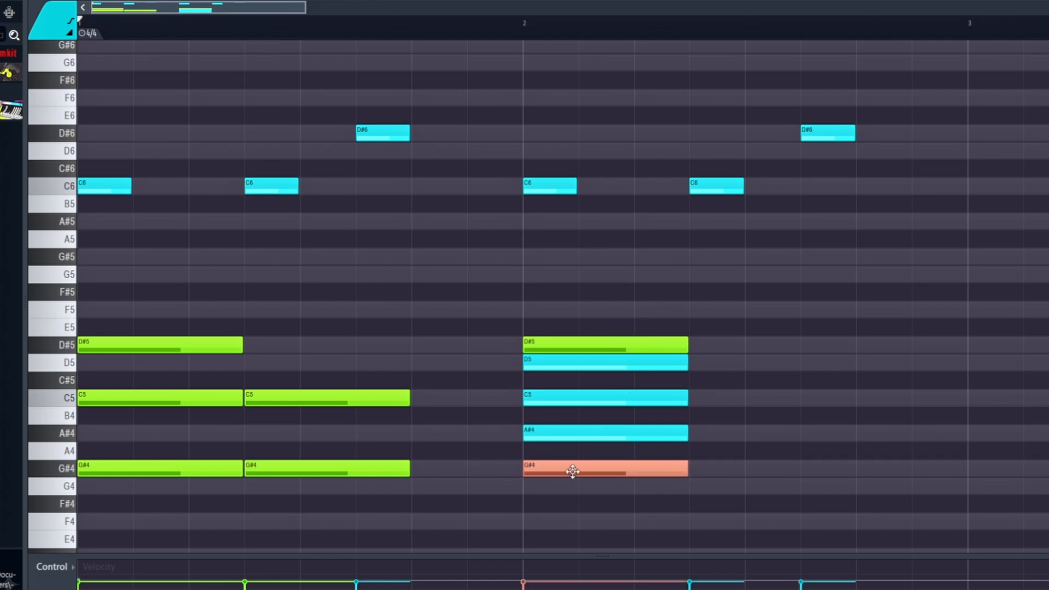
pyautogui.moveTo(572, 471); pyautogui.dragTo(578, 251)
pyautogui.rightClick(542, 184)
pyautogui.keyDown('ctrl'); pyautogui.click(609, 255); pyautogui.keyUp('ctrl')
pyautogui.moveTo(687, 256); pyautogui.dragTo(577, 257)
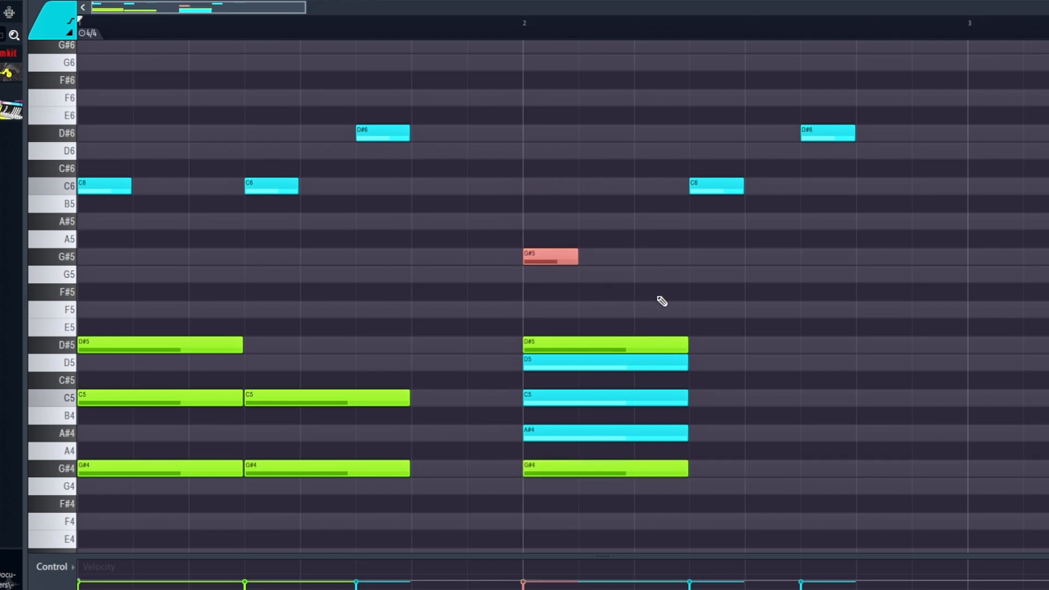
pyautogui.click(649, 298)
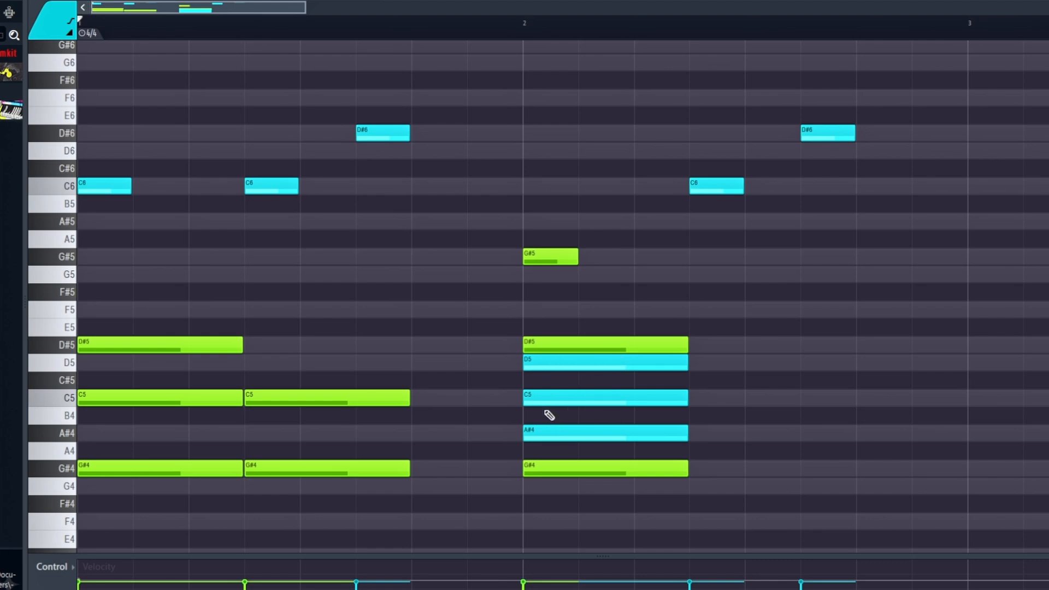
# Delete the cyan D5 and A#4 from the bar 2 chord and play back the pattern
pyautogui.rightClick(547, 362)
pyautogui.rightClick(560, 433)
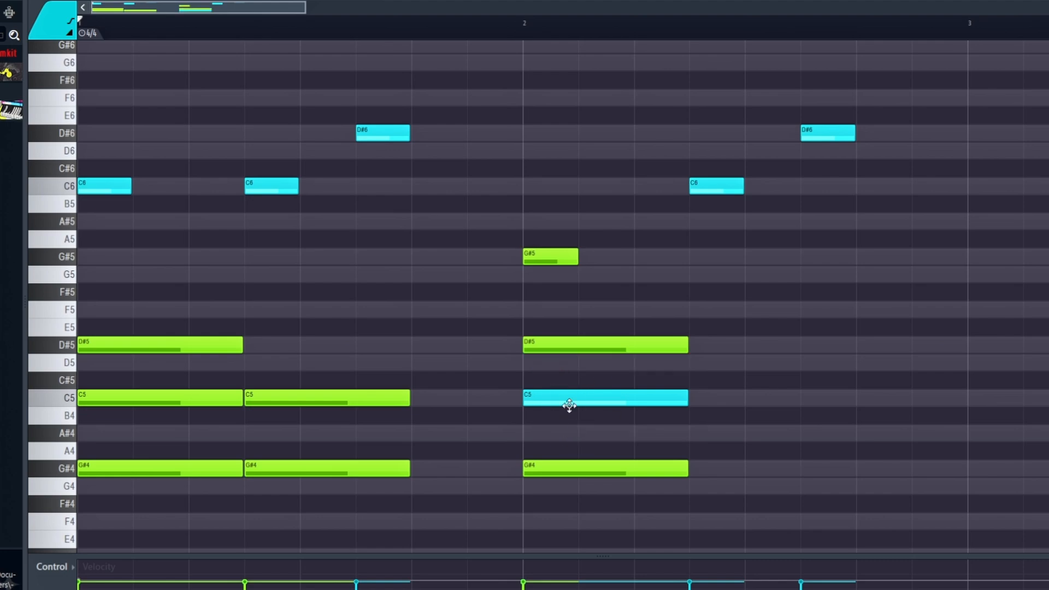
pyautogui.press('space')
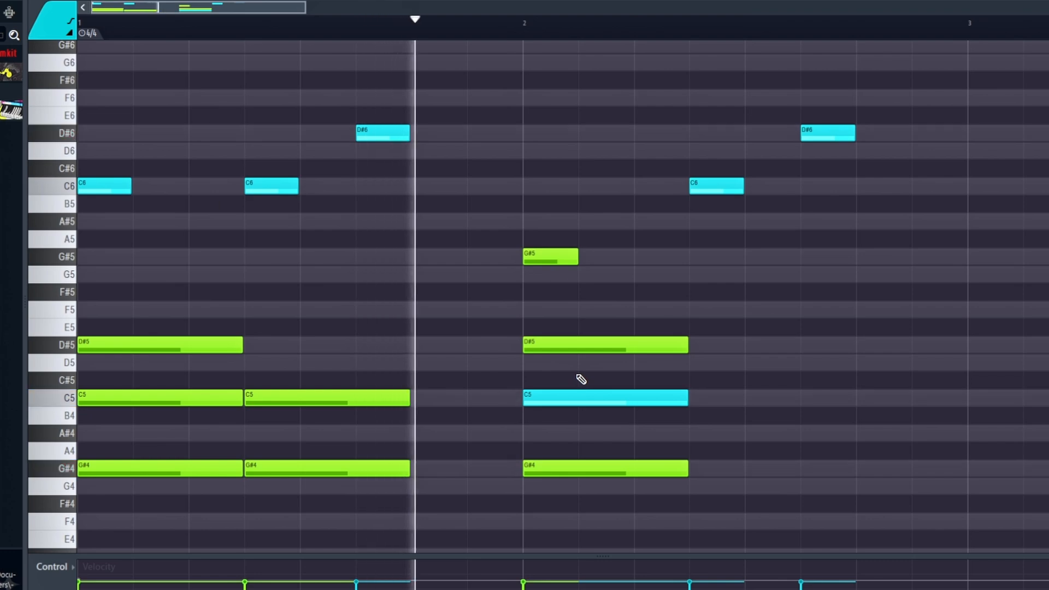
pyautogui.press('space')
# Remove the short G#5 and audition a D#6 copied from the chord's D#5 as the bar 2 melody note
pyautogui.rightClick(558, 253)
pyautogui.moveTo(575, 327); pyautogui.dragTo(576, 348)
pyautogui.hotkey('ctrl', 'Up')
pyautogui.press('space')
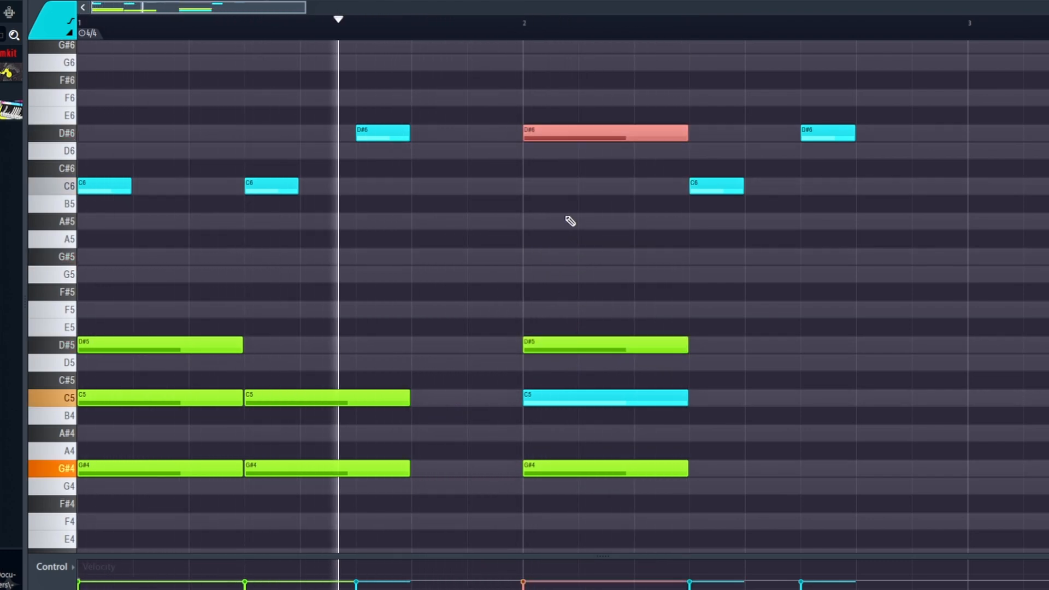
pyautogui.press('space')
pyautogui.rightClick(571, 132)
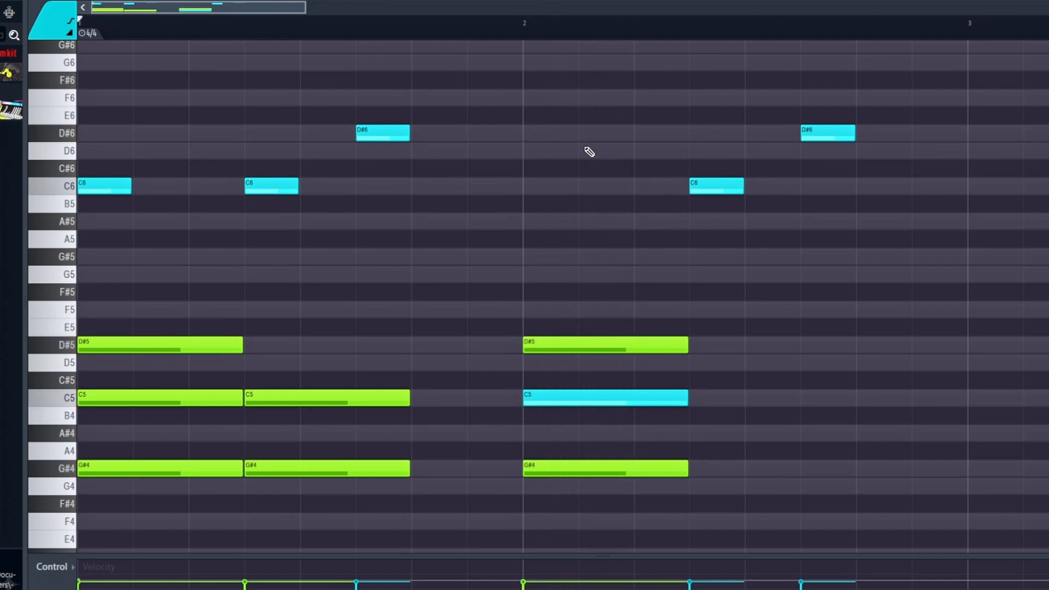
# Try a copy of the bar 2 chord one octave higher
pyautogui.moveTo(476, 300); pyautogui.dragTo(611, 486)
pyautogui.hotkey('ctrl', 'c')
pyautogui.hotkey('ctrl', 'v')
pyautogui.hotkey('ctrl', 'Up')
pyautogui.hotkey('ctrl', 'Down')
pyautogui.rightClick(590, 470)
pyautogui.rightClick(590, 399)
pyautogui.rightClick(588, 347)
# Add a short D6 melody note at the start of bar 2 by raising a D5 one octave, and start playback
pyautogui.click(561, 365)
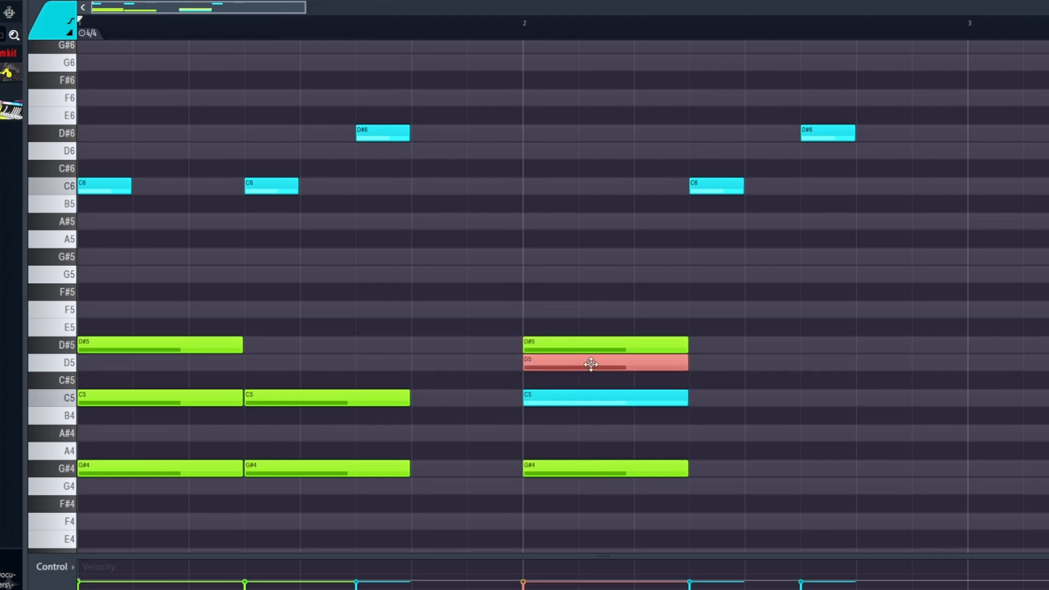
pyautogui.hotkey('ctrl', 'Up')
pyautogui.hotkey('shift', 'd')
pyautogui.press('space')
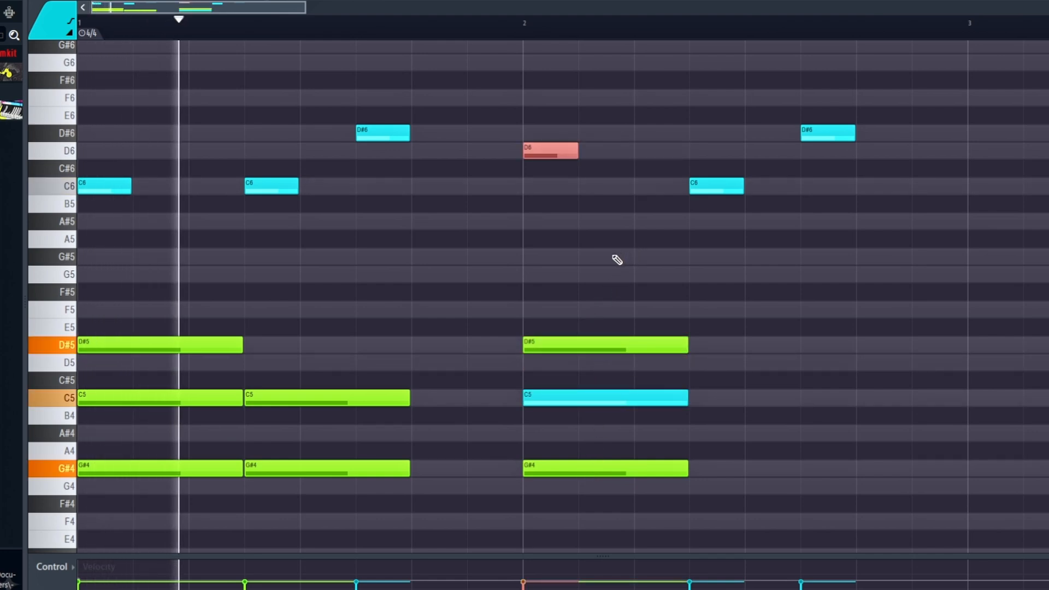
# Add an A#4 note after the D6 in bar 2 and raise it one octave during playback
pyautogui.click(608, 437)
pyautogui.hotkey('ctrl', 'Up')
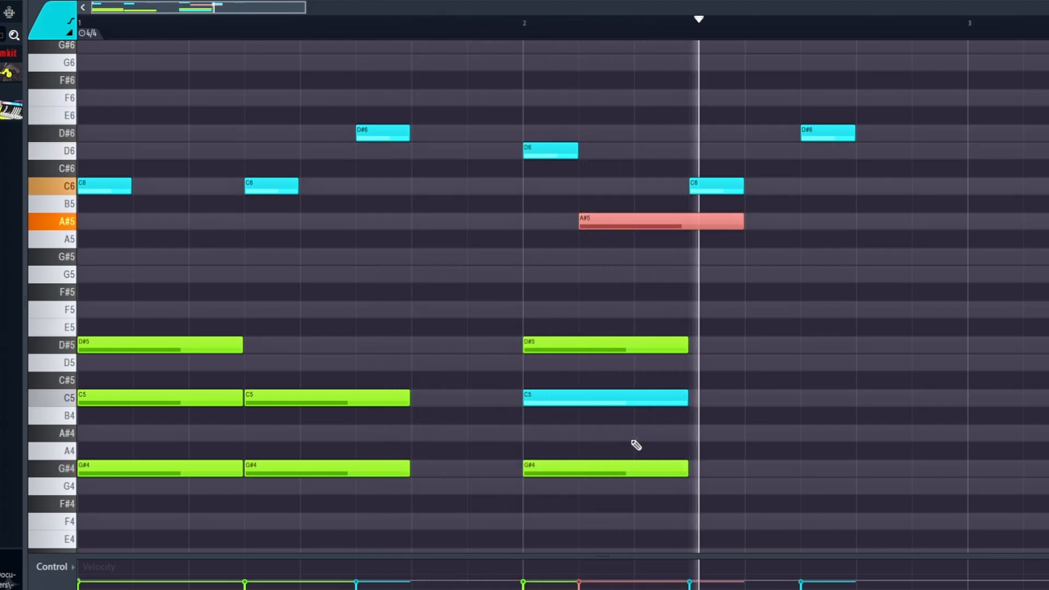
pyautogui.press('space')
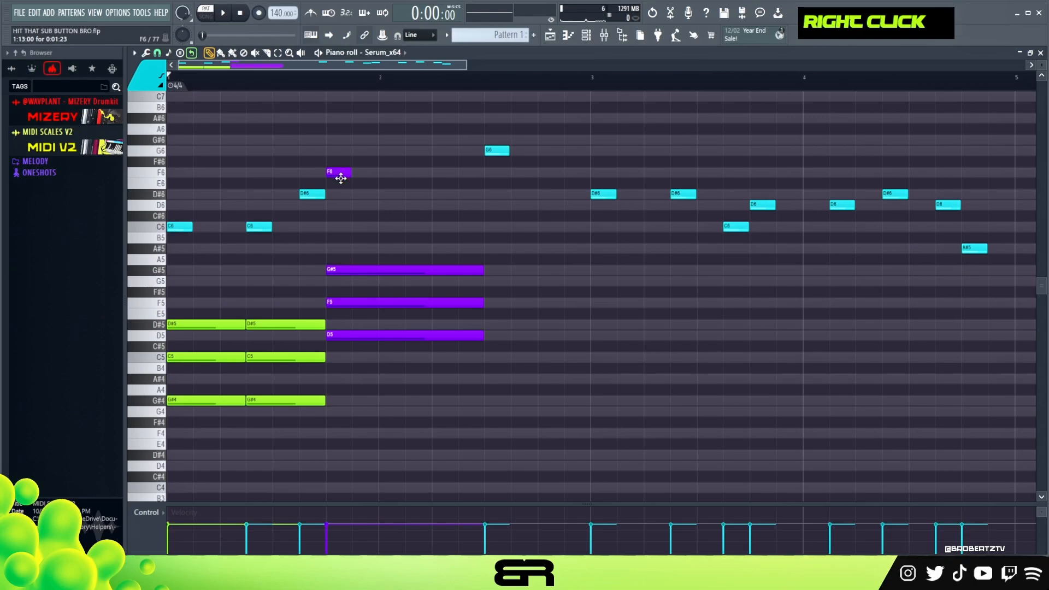
# Delete the purple D5, F5 and G#5 chord and lower the purple F6 melody note one octave
pyautogui.rightClick(391, 272)
pyautogui.keyDown('ctrl'); pyautogui.click(339, 171); pyautogui.keyUp('ctrl')
pyautogui.hotkey('ctrl', 'Down')
pyautogui.keyDown('ctrl'); pyautogui.click(458, 294); pyautogui.keyUp('ctrl')
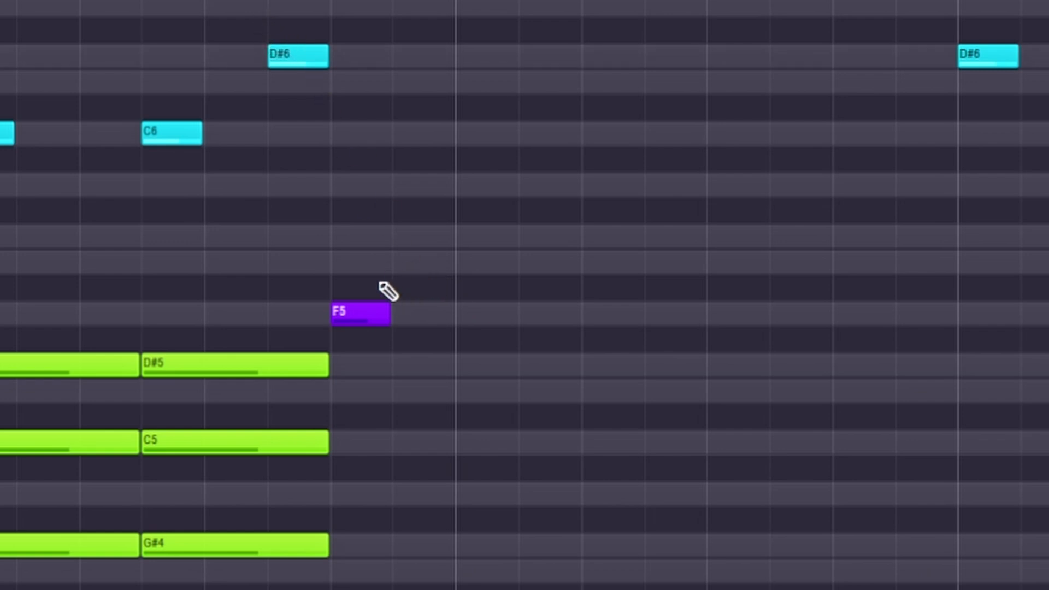
# Add short G5, D#5 and C5 notes just after the purple F5
pyautogui.click(407, 261)
pyautogui.click(410, 363)
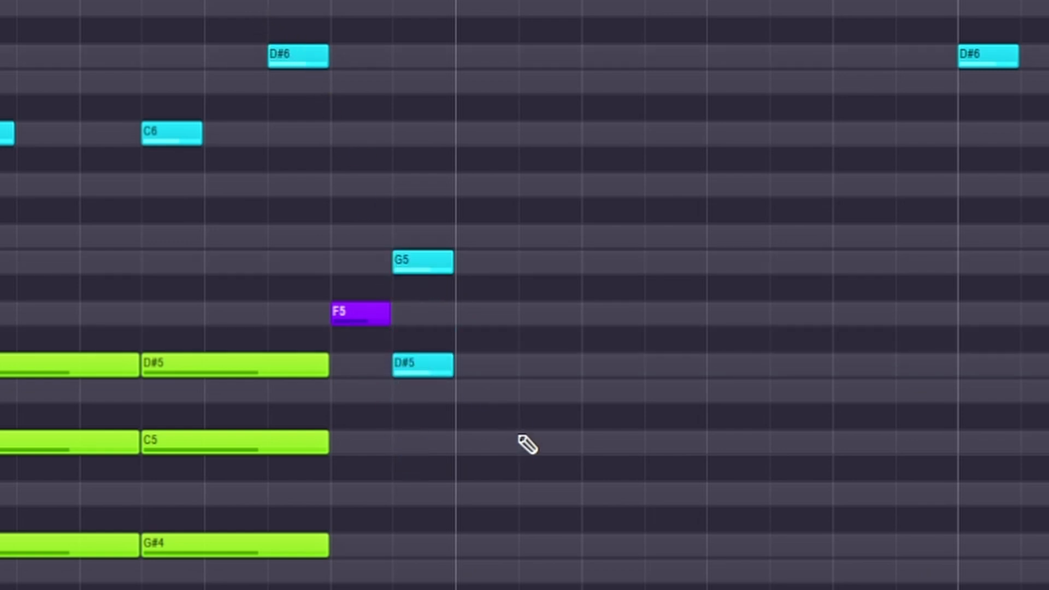
pyautogui.rightClick(421, 262)
pyautogui.moveTo(426, 370); pyautogui.dragTo(417, 254)
pyautogui.moveTo(419, 370); pyautogui.dragTo(420, 445)
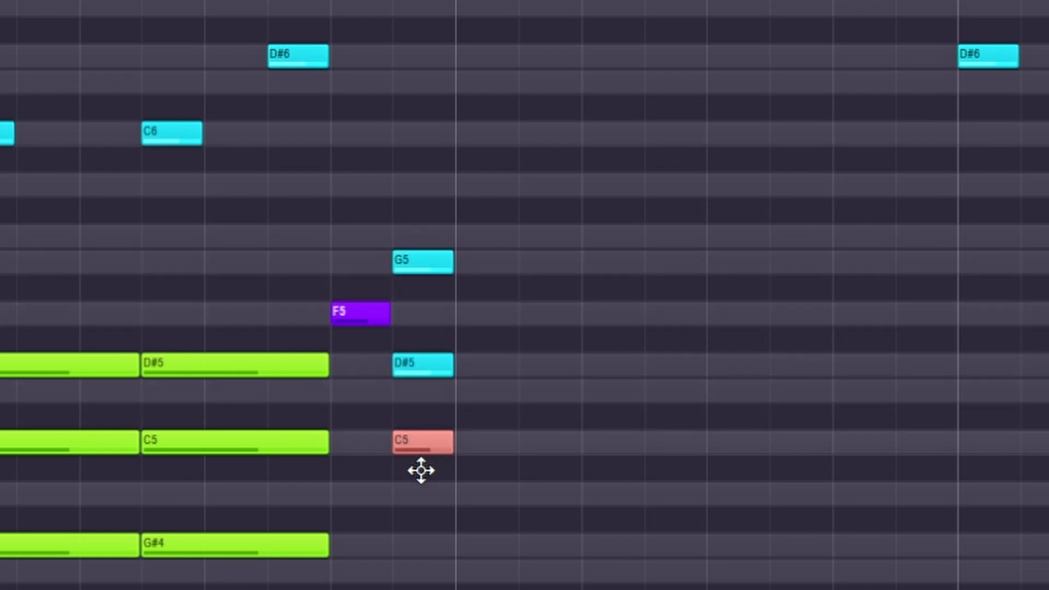
# Replace the purple F5 with a cyan F6 melody note one octave higher
pyautogui.rightClick(378, 312)
pyautogui.click(351, 304)
pyautogui.hotkey('ctrl', 'Up')
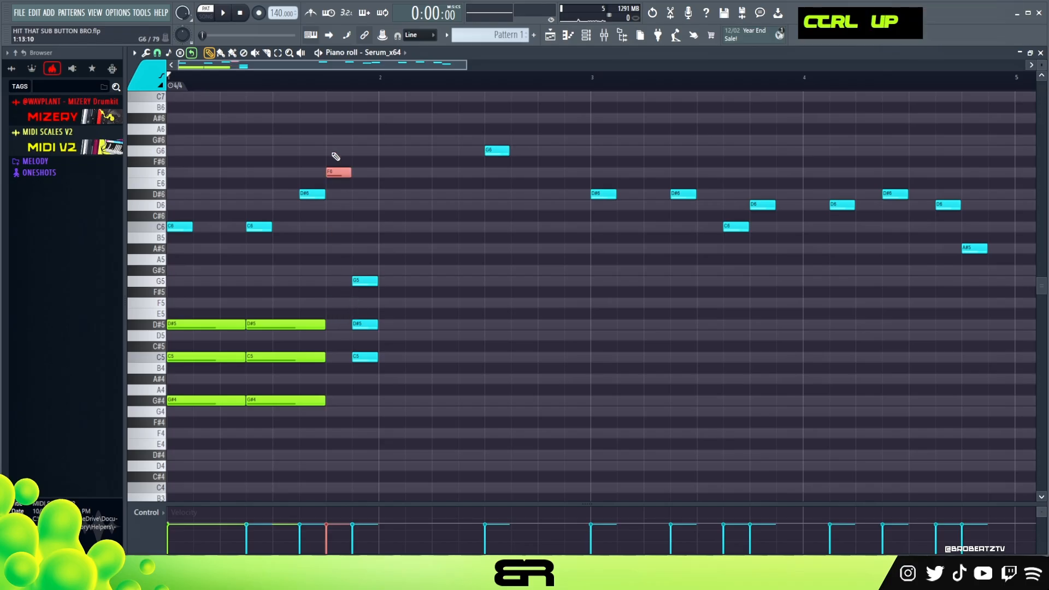
pyautogui.hotkey('alt', 'c')
# Stretch the C5, D#5 and G5 chord from the F6 to the G6 melody note and recolour it with colour 1
pyautogui.moveTo(366, 266); pyautogui.dragTo(473, 359)
pyautogui.click(153, 76)
pyautogui.click(140, 100)
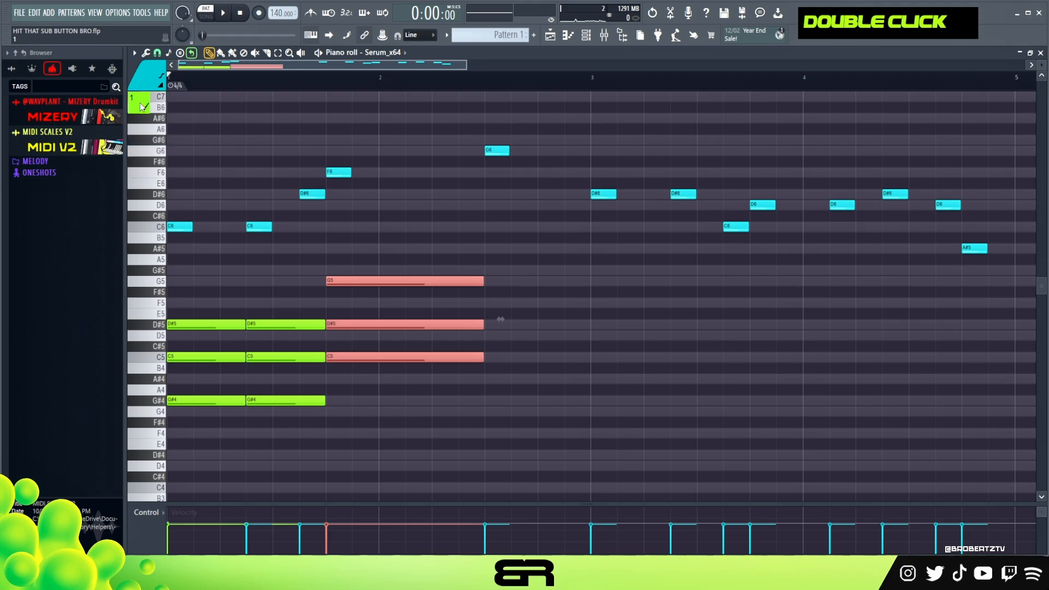
pyautogui.hotkey('alt', 'c')
pyautogui.rightClick(420, 251)
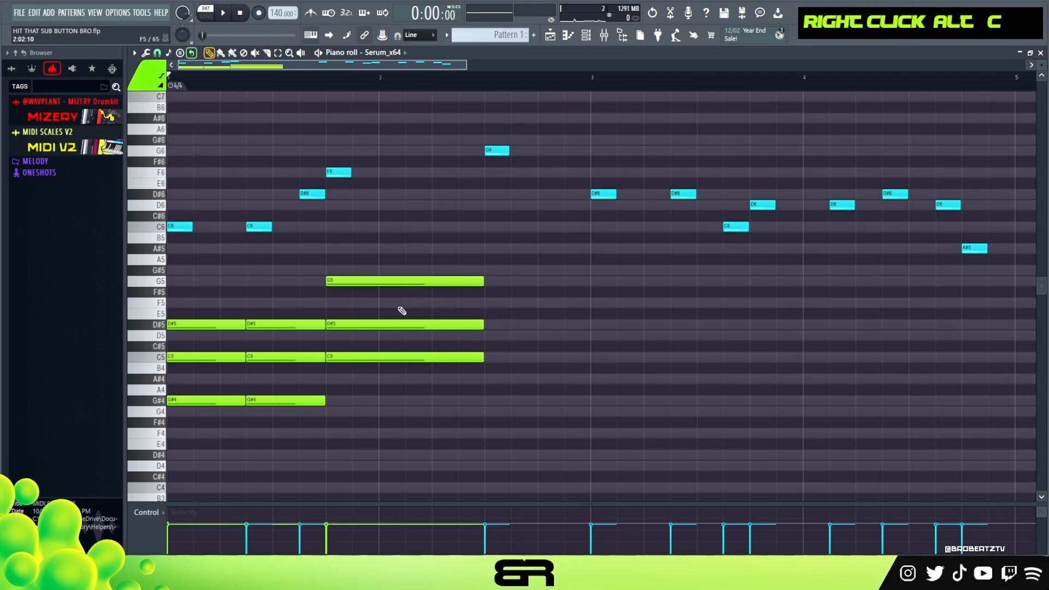
# Try long D6 and F#6 notes above the C5, D#5 and G5 chord as melody alternatives
pyautogui.click(389, 335)
pyautogui.hotkey('ctrl', 'Up')
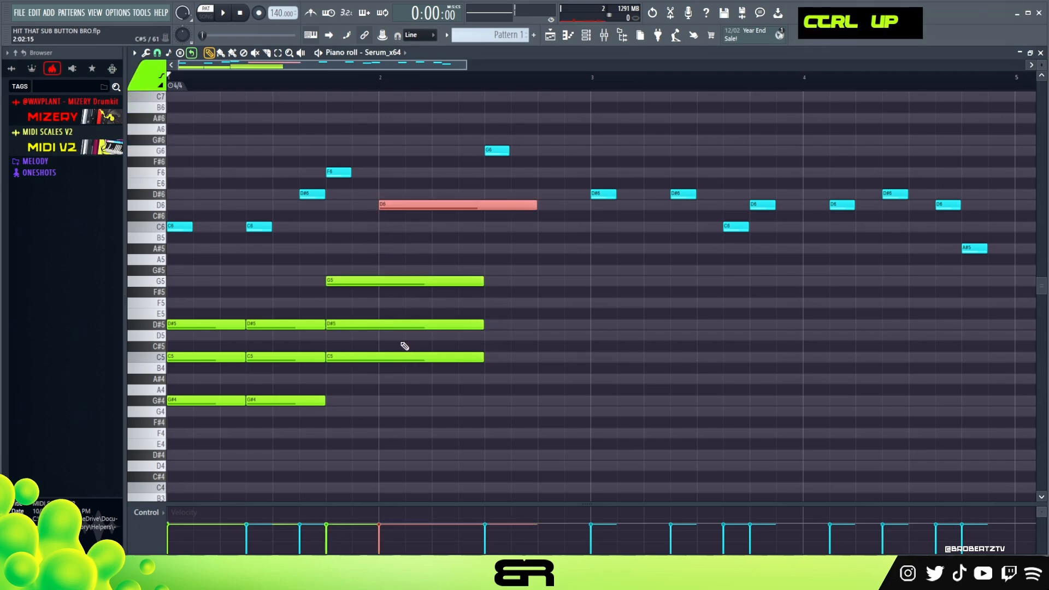
pyautogui.scroll(-2, 393, 206)
pyautogui.hotkey('shift', 'd')
pyautogui.rightClick(337, 172)
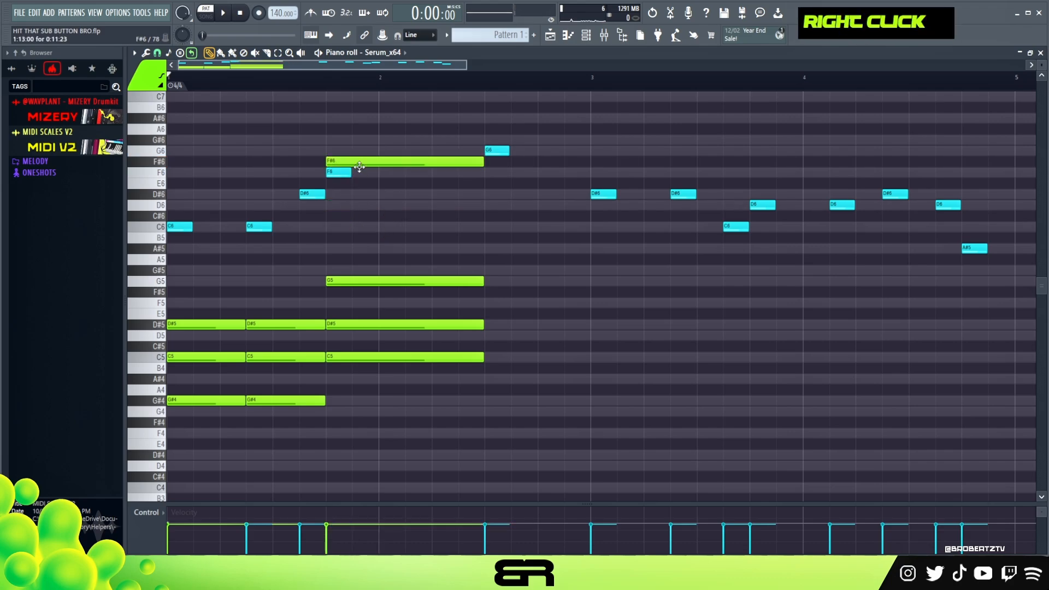
pyautogui.hotkey('ctrl', 'z')
# Swap the F6 melody note for a short D6 and play it against the chord
pyautogui.rightClick(339, 173)
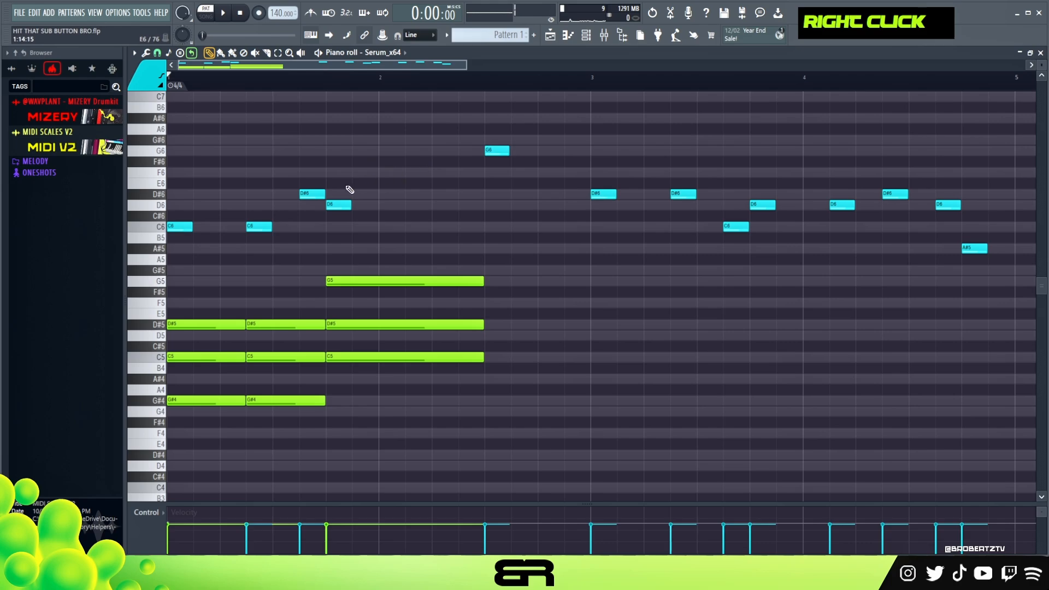
pyautogui.press('space')
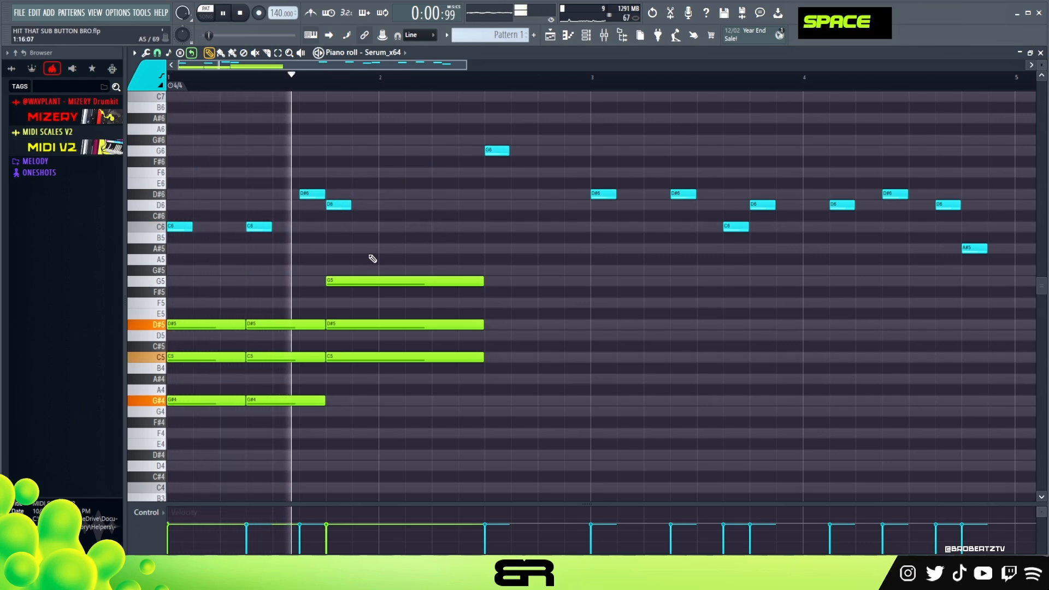
pyautogui.press('space')
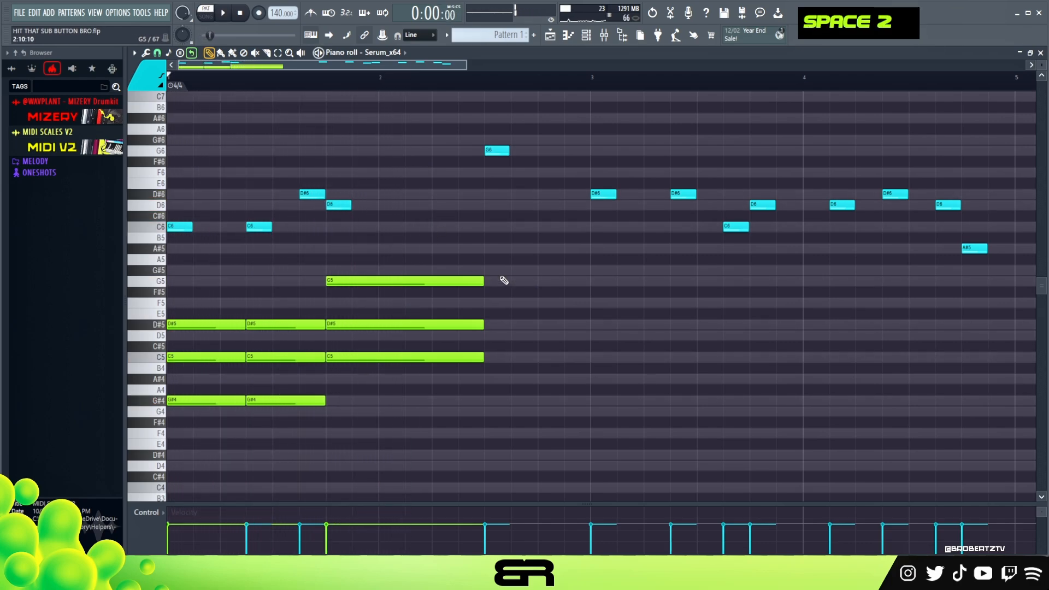
# Restore the F6 melody note in place of the D6 and play back the pattern
pyautogui.doubleClick(343, 204)
pyautogui.rightClick(334, 166)
pyautogui.click(327, 172)
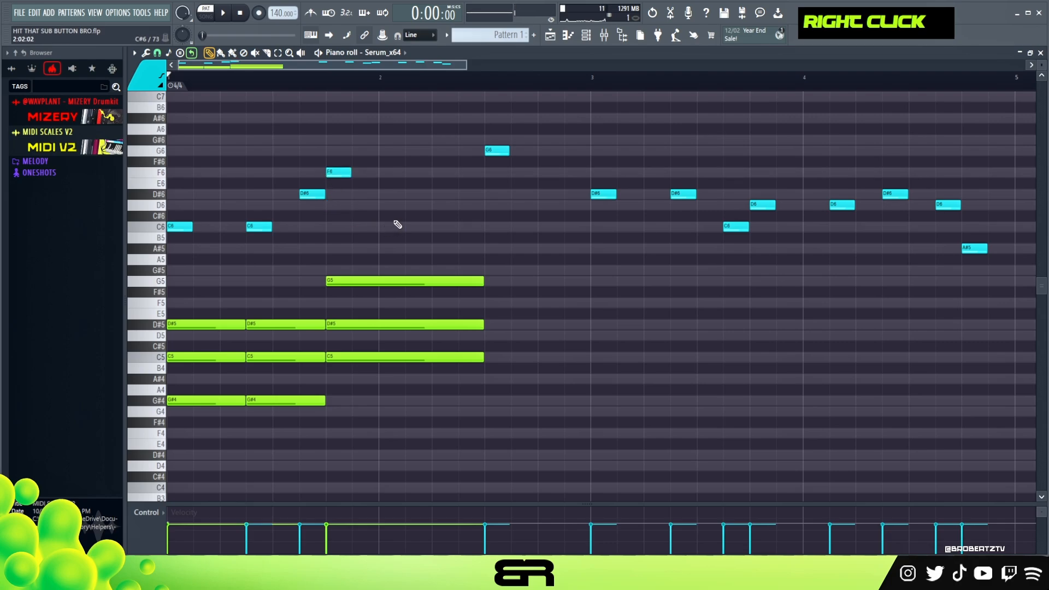
pyautogui.press('space')
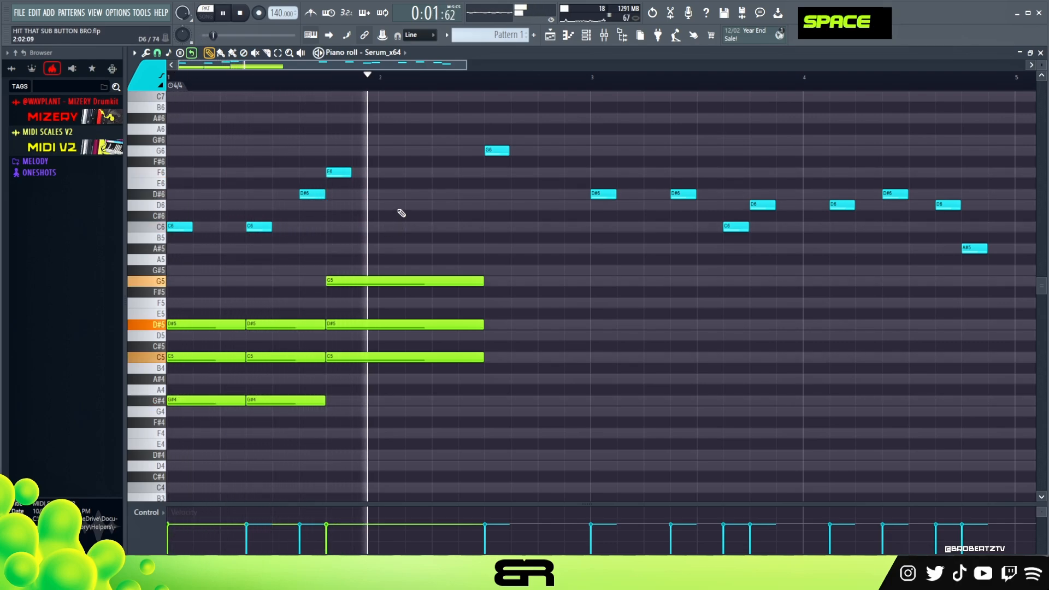
pyautogui.press('space')
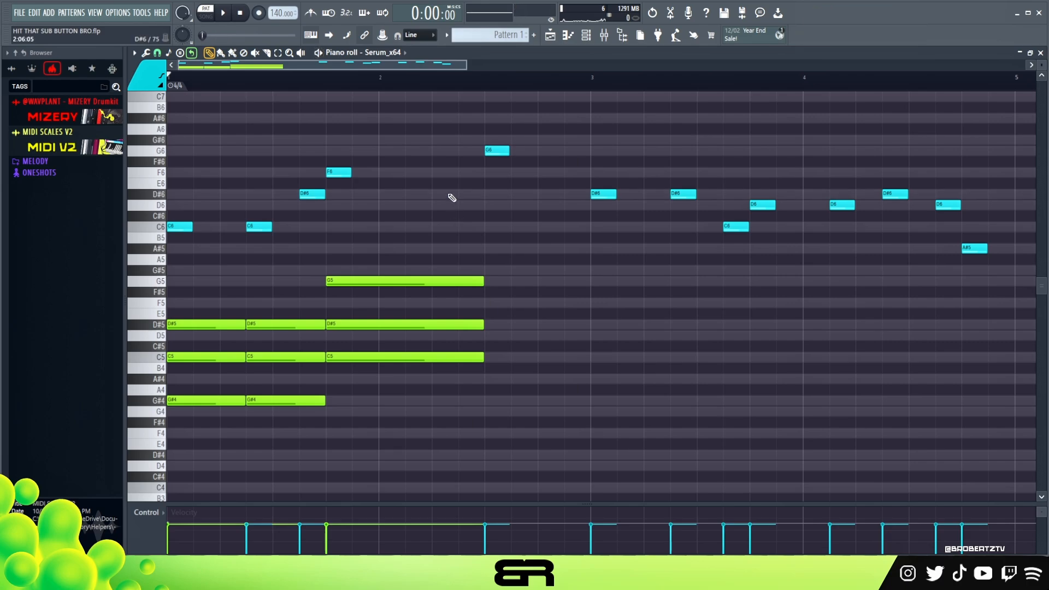
# Copy the G6 melody note down one octave as a G5 chord note
pyautogui.keyDown('ctrl'); pyautogui.click(495, 153); pyautogui.keyUp('ctrl')
pyautogui.keyDown('ctrl'); pyautogui.keyDown('shift'); pyautogui.click(495, 153); pyautogui.keyUp('shift'); pyautogui.keyUp('ctrl')
pyautogui.rightClick(494, 152)
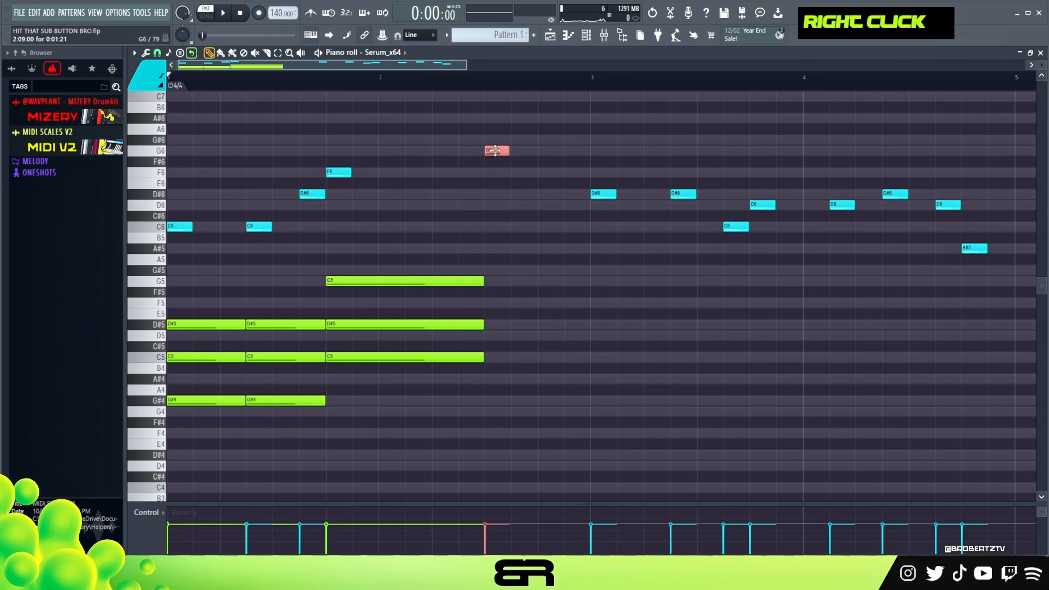
pyautogui.hotkey('ctrl', 'Down')
pyautogui.rightClick(531, 231)
# Choose note colour 1 and add D#5 and A#5 around the copied G5
pyautogui.click(143, 73)
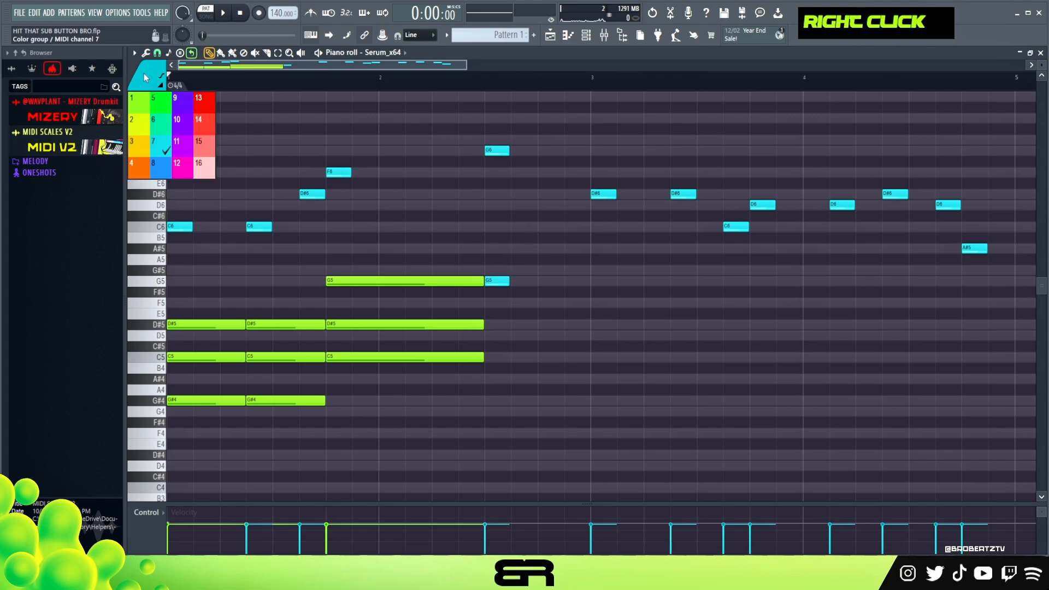
pyautogui.click(140, 103)
pyautogui.keyDown('ctrl'); pyautogui.click(496, 281); pyautogui.keyUp('ctrl')
pyautogui.moveTo(495, 281)
pyautogui.mouseDown()
pyautogui.moveTo(495, 246)
pyautogui.moveTo(494, 329)
pyautogui.mouseUp()
pyautogui.keyDown('ctrl'); pyautogui.click(495, 281); pyautogui.keyUp('ctrl')
pyautogui.rightClick(536, 327)
# Recolour the D#5, G5 and A#5 chord with colour 1 and extend it to the start of bar 3
pyautogui.moveTo(497, 237); pyautogui.dragTo(525, 371)
pyautogui.hotkey('alt', 'c')
pyautogui.moveTo(499, 237)
pyautogui.mouseDown()
pyautogui.moveTo(496, 358)
pyautogui.moveTo(506, 326)
pyautogui.moveTo(598, 325)
pyautogui.mouseUp()
pyautogui.rightClick(666, 334)
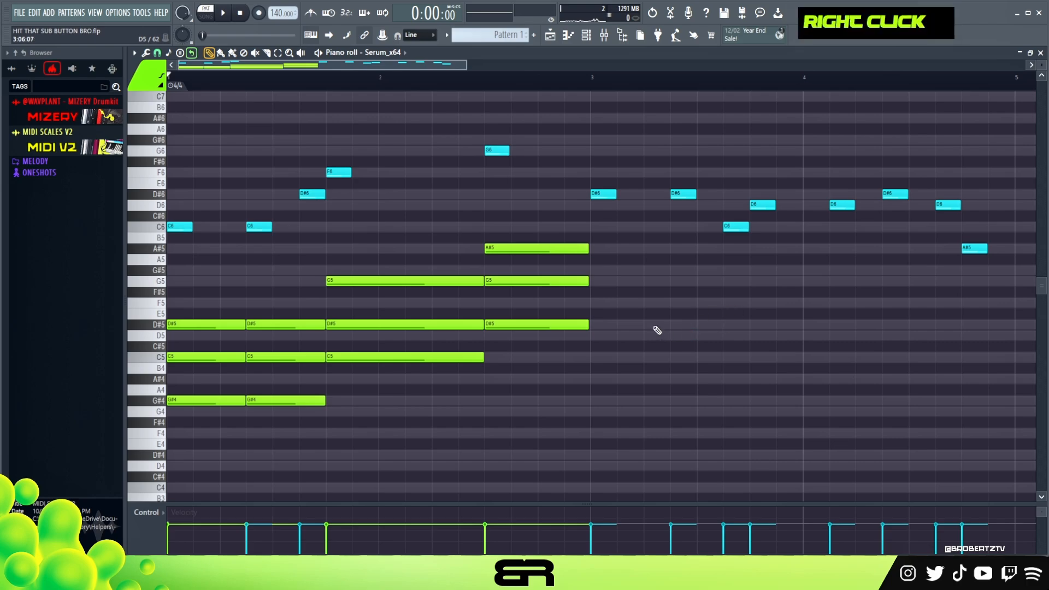
# Build a C5, D#5 and G5 chord at bar 3 up to the second D#6 melody note and duplicate it after itself
pyautogui.moveTo(653, 180); pyautogui.dragTo(745, 235)
pyautogui.keyDown('ctrl'); pyautogui.click(602, 196); pyautogui.keyUp('ctrl')
pyautogui.click(601, 358)
pyautogui.click(601, 325)
pyautogui.click(601, 281)
pyautogui.moveTo(615, 325); pyautogui.dragTo(686, 319)
pyautogui.hotkey('ctrl', 'b')
# Add two consecutive A#4, D5 and F5 chords from the first D6 melody note in bar 3 to bar 5
pyautogui.click(763, 379)
pyautogui.moveTo(787, 292); pyautogui.dragTo(756, 385)
pyautogui.moveTo(774, 380); pyautogui.dragTo(905, 383)
pyautogui.click(921, 380)
pyautogui.click(921, 335)
pyautogui.click(921, 303)
pyautogui.moveTo(933, 335); pyautogui.dragTo(1014, 336)
# Copy the lowest note of every chord one octave down as bass notes
pyautogui.scroll(-2, 508, 302)
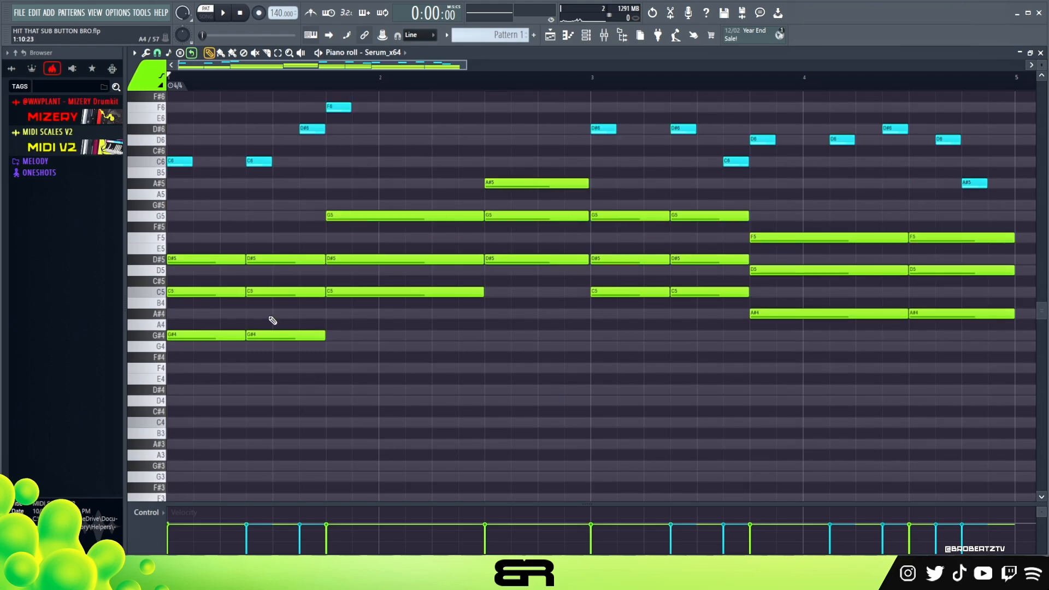
pyautogui.keyDown('ctrl'); pyautogui.click(207, 339); pyautogui.keyUp('ctrl')
pyautogui.moveTo(301, 327); pyautogui.dragTo(305, 355)
pyautogui.moveTo(416, 282); pyautogui.dragTo(420, 306)
pyautogui.moveTo(531, 249); pyautogui.dragTo(538, 285)
pyautogui.moveTo(629, 282); pyautogui.dragTo(633, 307)
pyautogui.moveTo(699, 283); pyautogui.dragTo(705, 308)
pyautogui.moveTo(861, 304); pyautogui.dragTo(869, 330)
pyautogui.moveTo(935, 300); pyautogui.dragTo(940, 328)
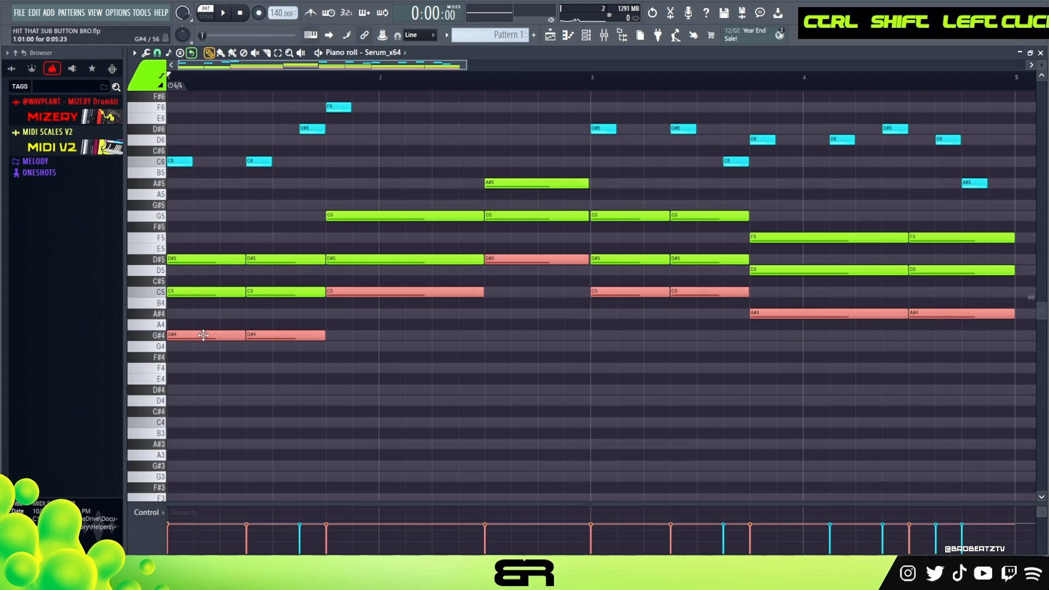
pyautogui.hotkey('ctrl', 'Down')
pyautogui.rightClick(510, 331)
pyautogui.scroll(2, 512, 333)
pyautogui.scroll(3, 509, 336)
pyautogui.scroll(-3, 494, 348)
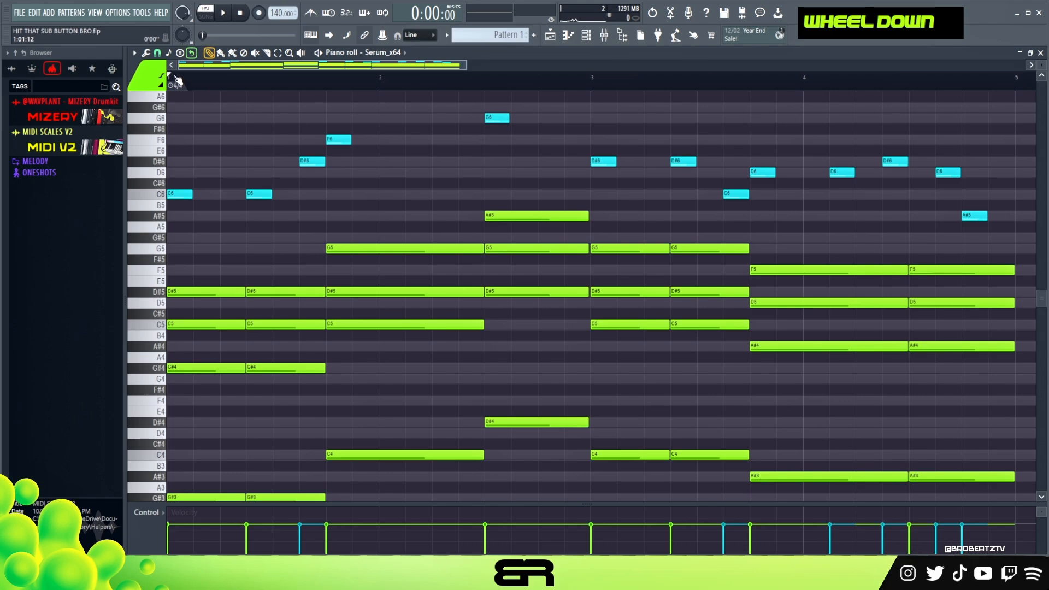
# Recolour the F6 melody note with colour 15
pyautogui.click(157, 78)
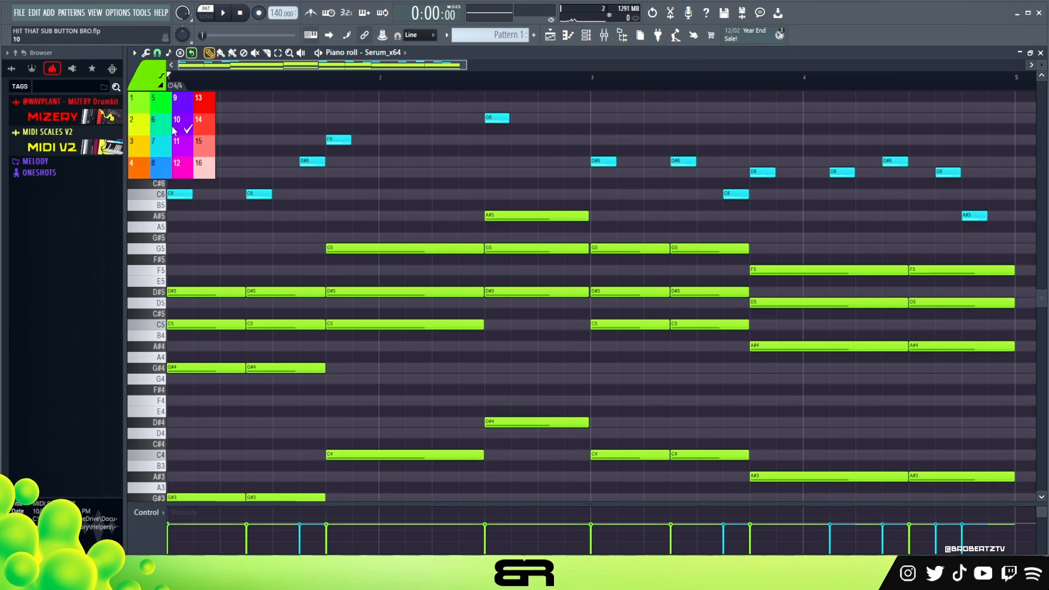
pyautogui.click(208, 150)
pyautogui.keyDown('ctrl'); pyautogui.click(342, 140); pyautogui.keyUp('ctrl')
pyautogui.hotkey('alt', 'c')
pyautogui.rightClick(422, 195)
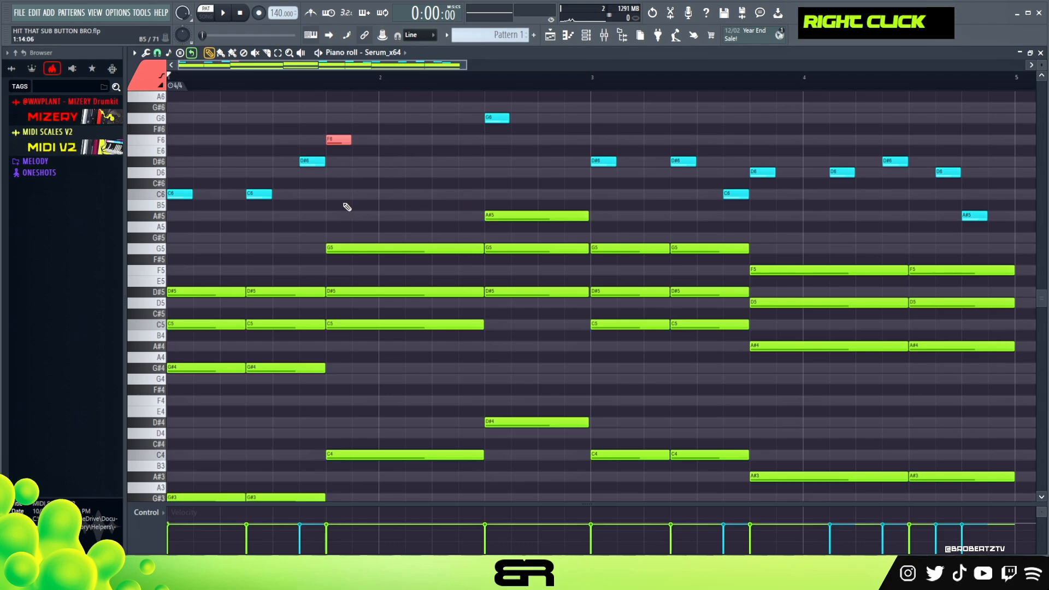
# Add an F5 in colour 15 between the second chord's D#5 and G5, shortened to match the F6
pyautogui.click(331, 271)
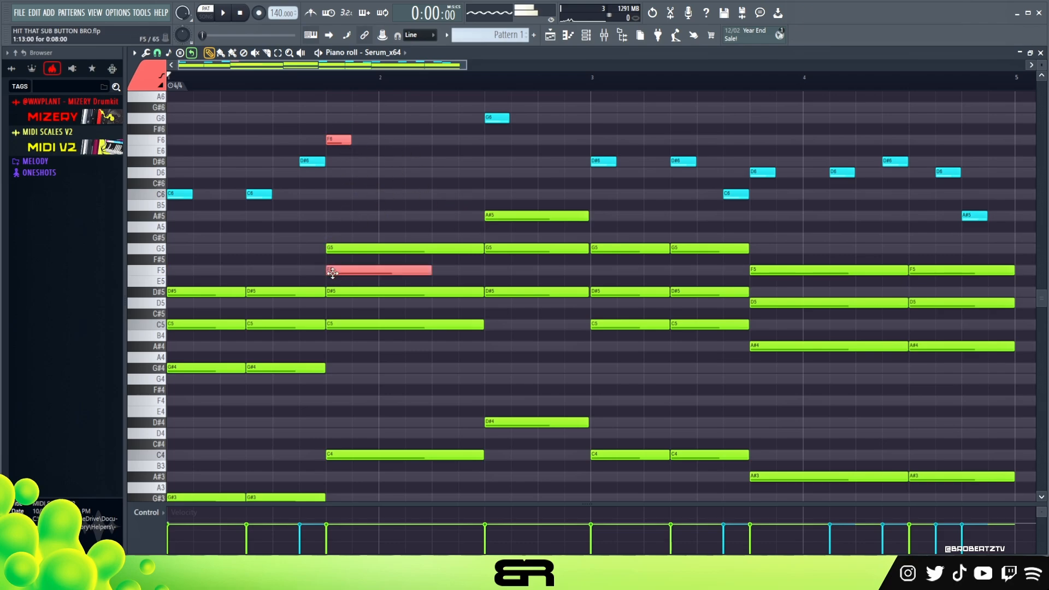
pyautogui.moveTo(427, 271); pyautogui.dragTo(353, 271)
pyautogui.rightClick(386, 275)
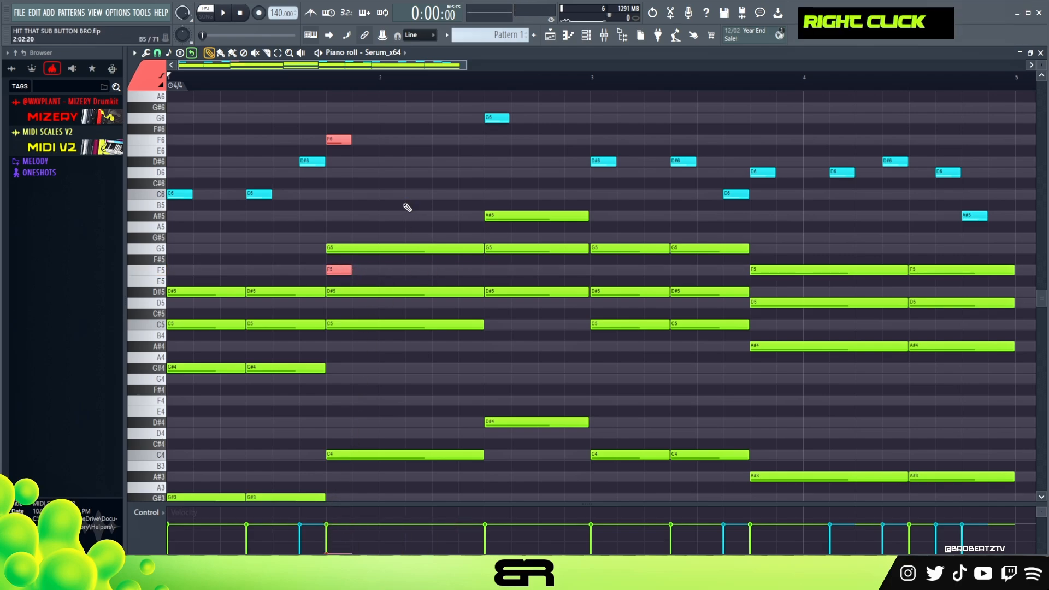
# Play back the melody with the full chord progression and bass notes
pyautogui.scroll(-1, 1038, 67)
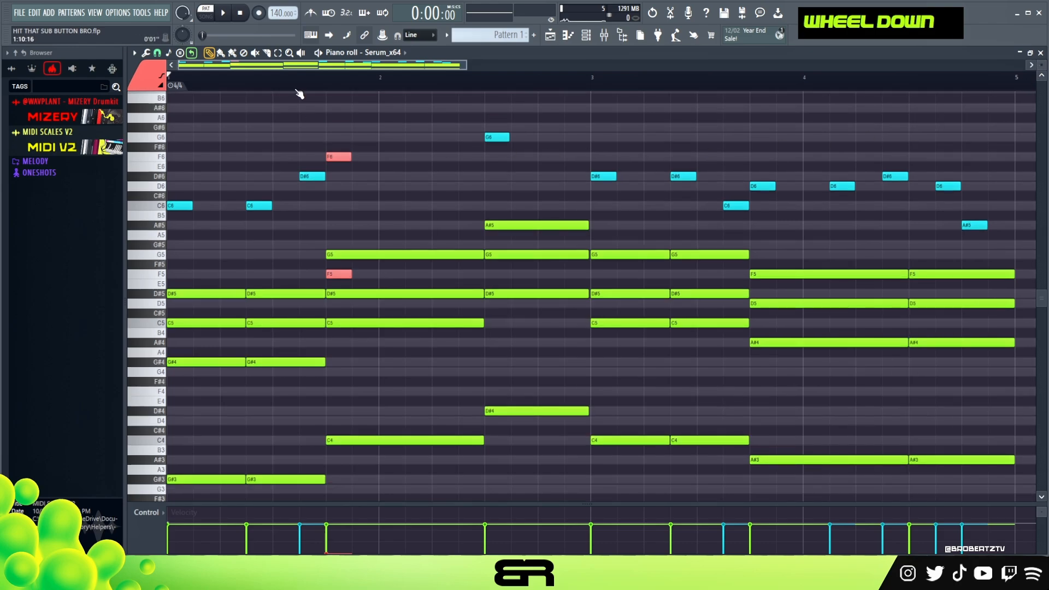
pyautogui.moveTo(184, 143); pyautogui.dragTo(914, 220)
pyautogui.keyDown('ctrl'); pyautogui.click(734, 132); pyautogui.keyUp('ctrl')
pyautogui.press('space')
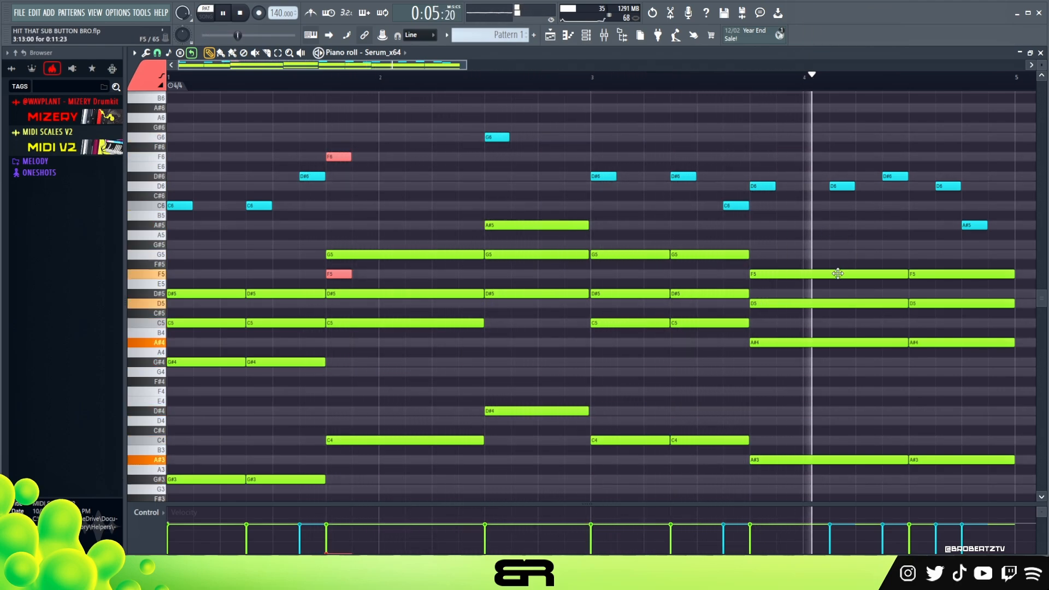
pyautogui.press('space')
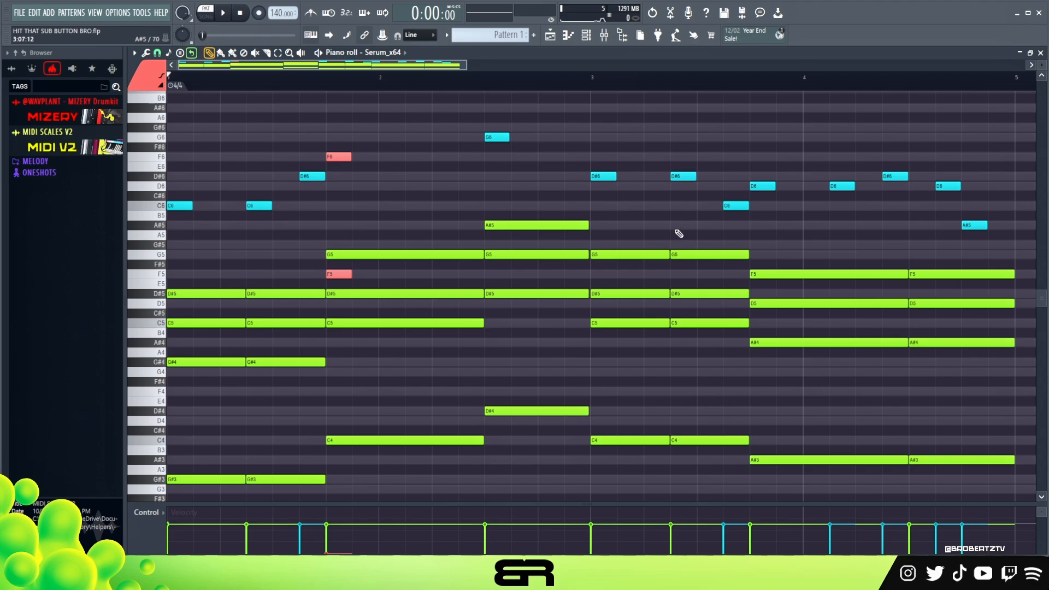
pyautogui.rightClick(669, 219)
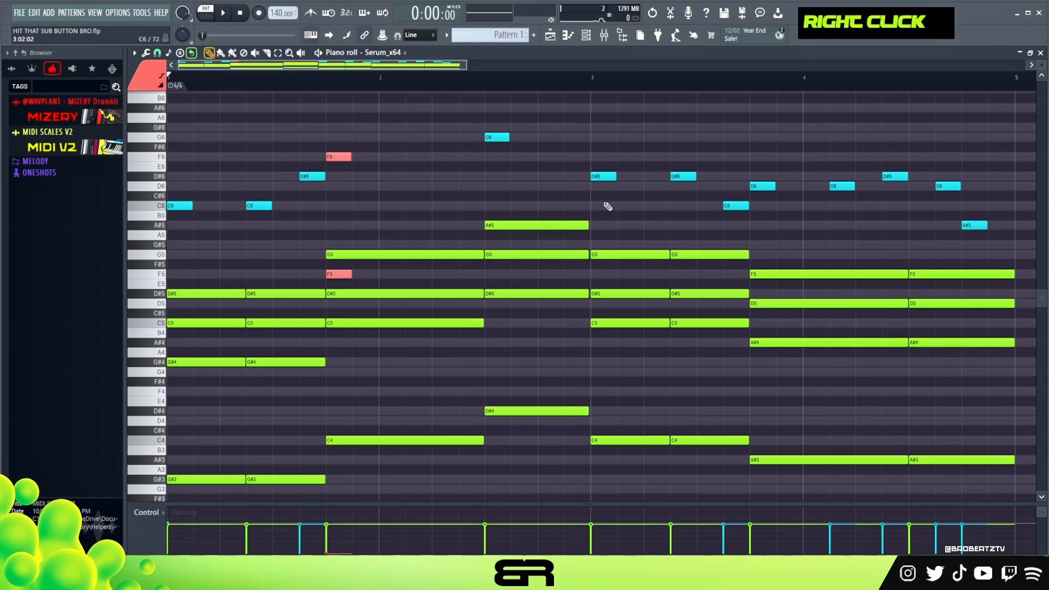